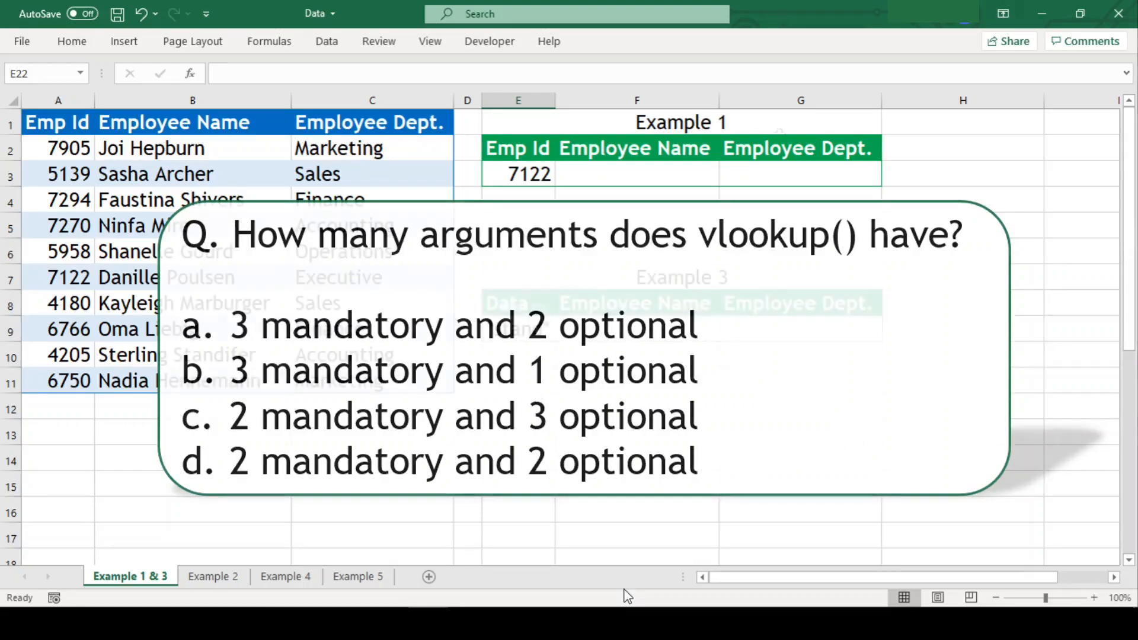
# In F3, enter =XLOOKUP(E3,A2:A11,B2:B11) to return the employee name for ID 7122.
pyautogui.click(680, 176)
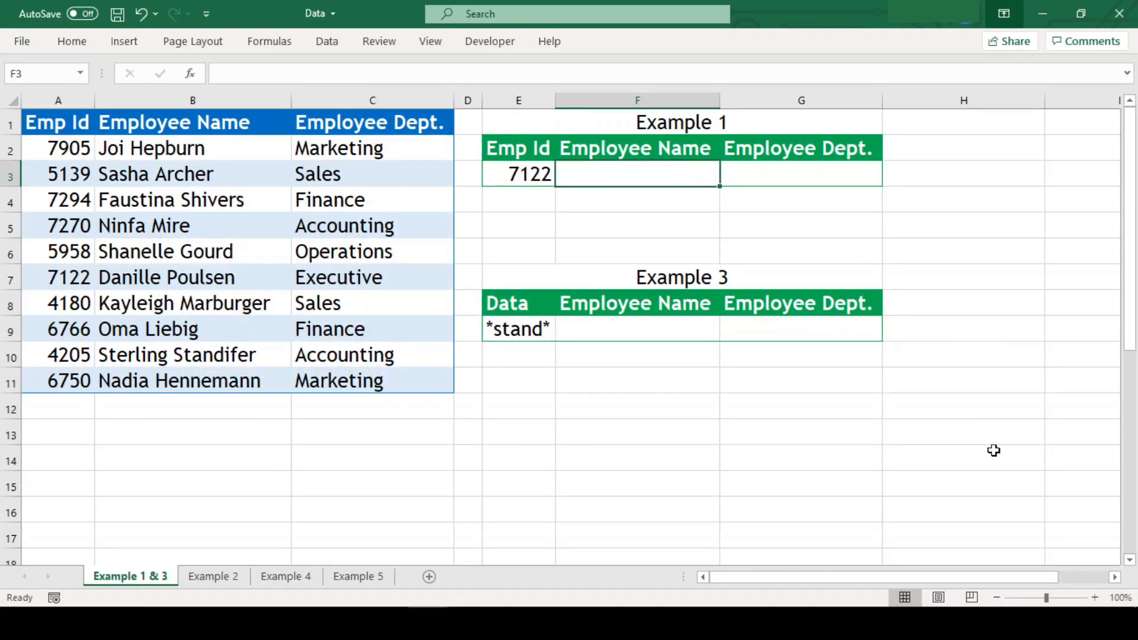
pyautogui.write('=xlo')
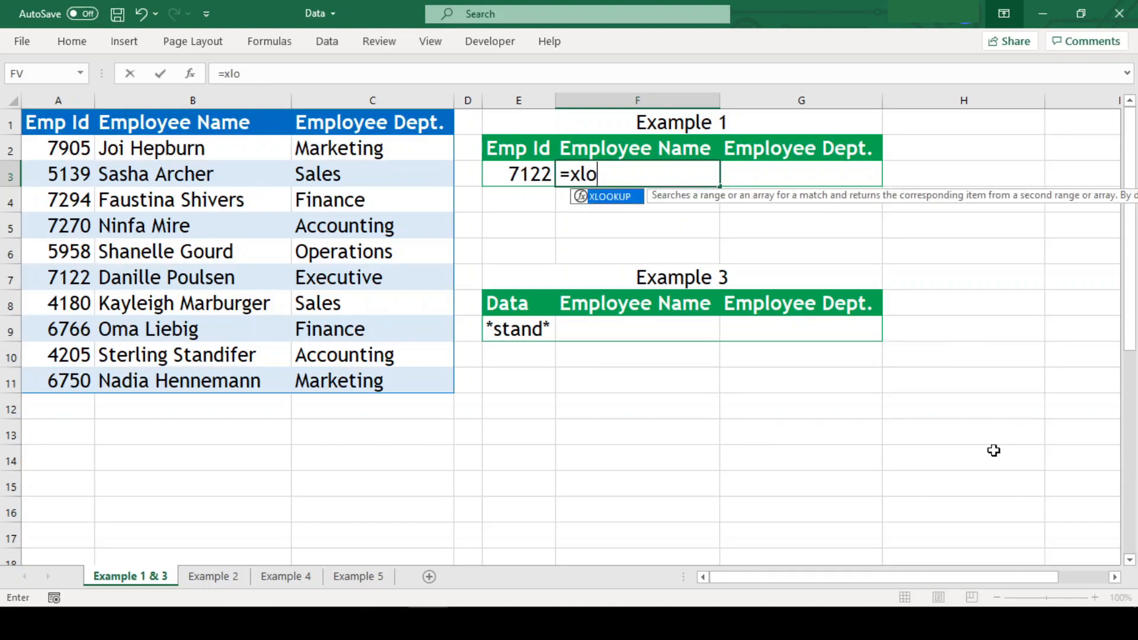
pyautogui.press('Tab')
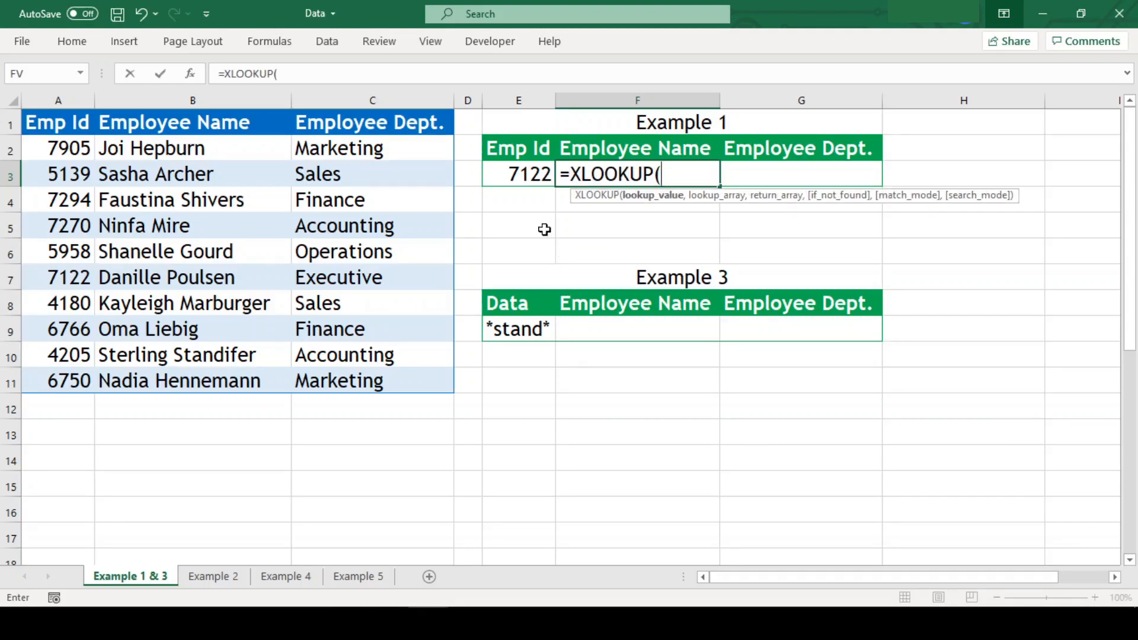
pyautogui.click(529, 176)
pyautogui.write(',')
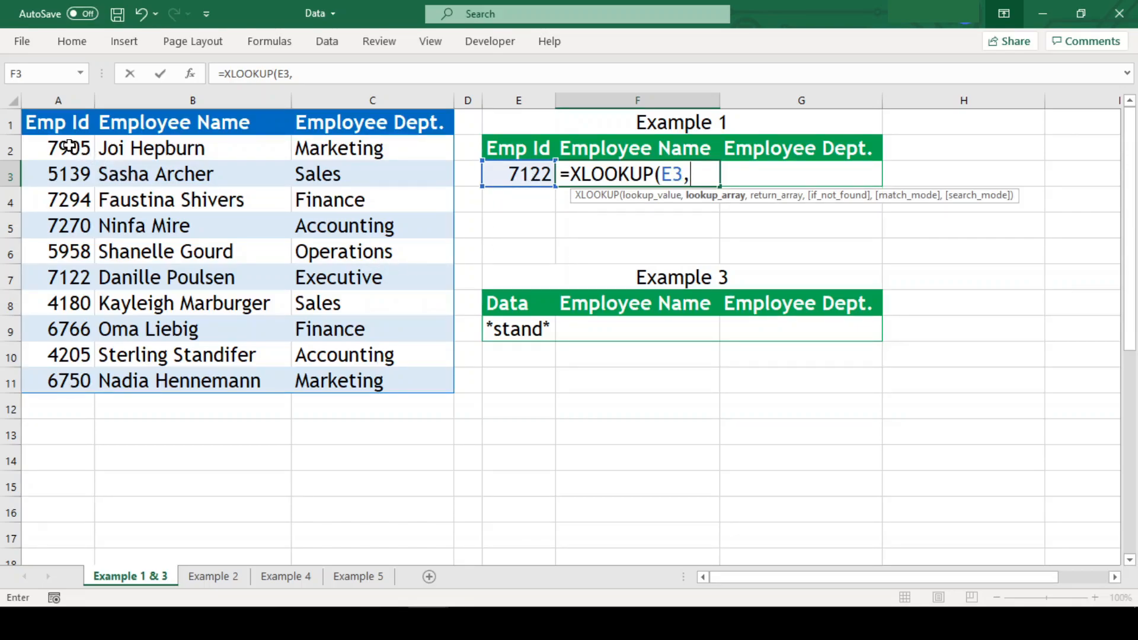
pyautogui.moveTo(69, 146); pyautogui.dragTo(63, 377)
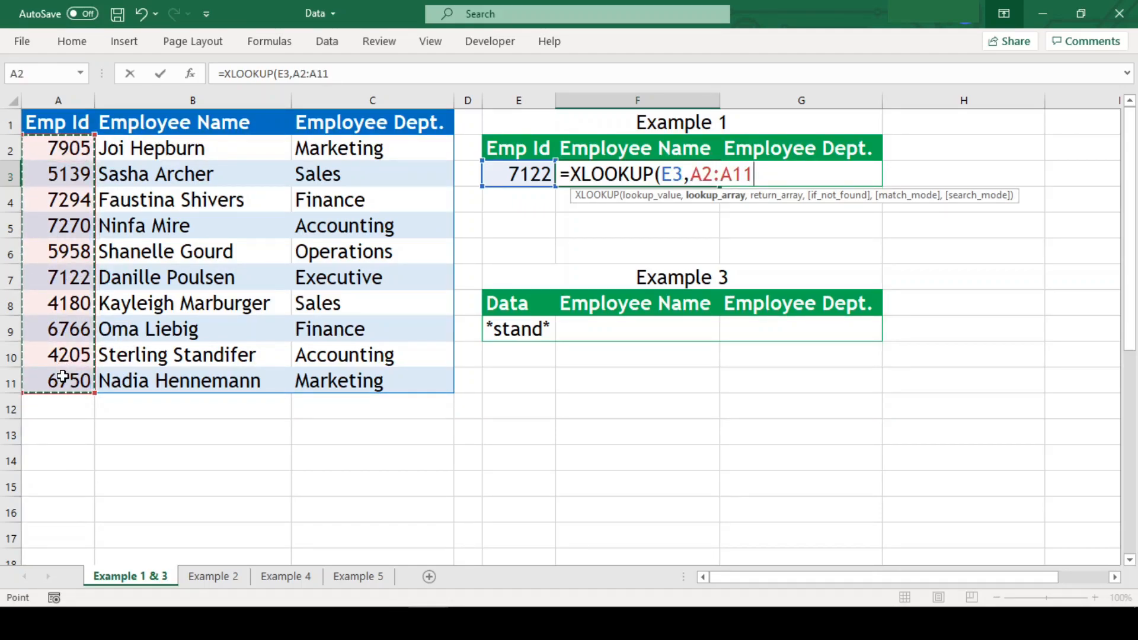
pyautogui.write(',')
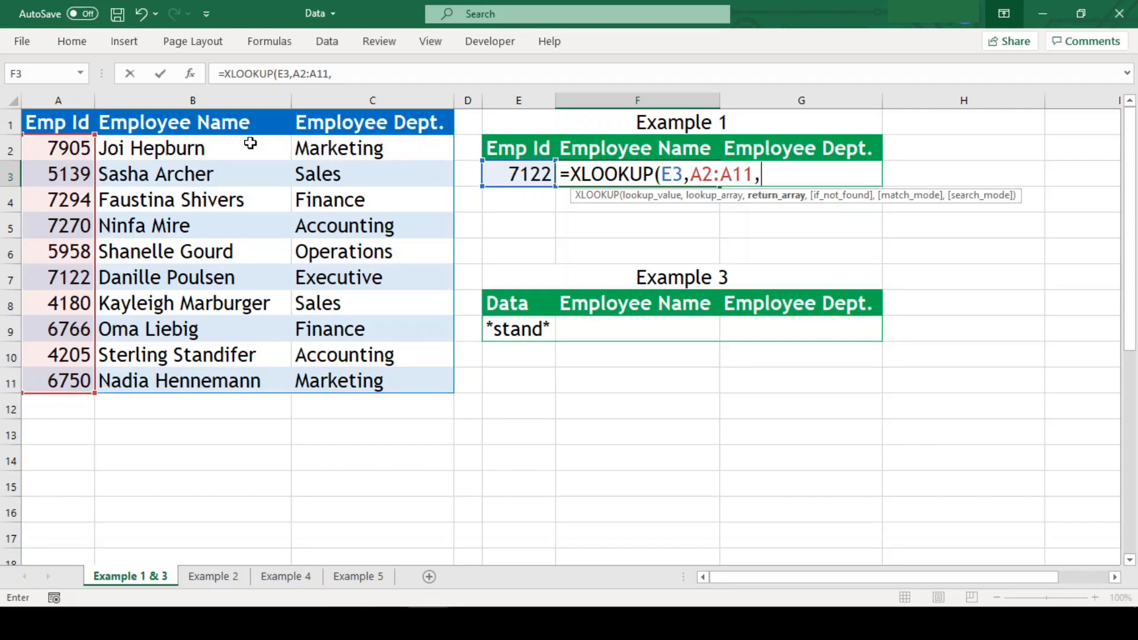
pyautogui.moveTo(246, 146); pyautogui.dragTo(244, 378)
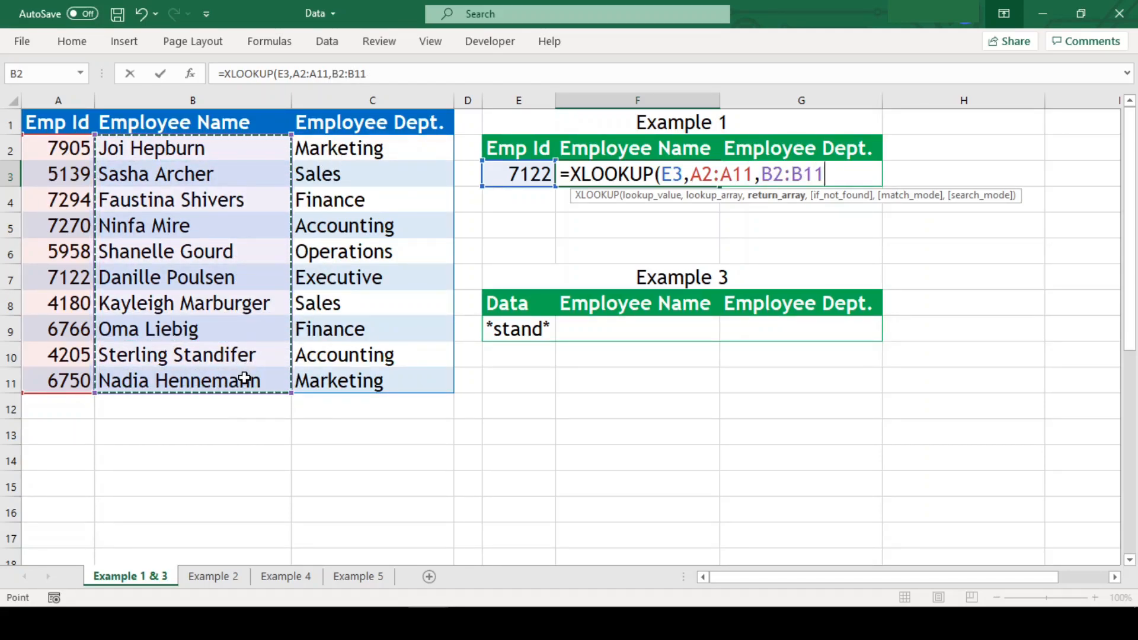
pyautogui.write(')')
pyautogui.press('Return')
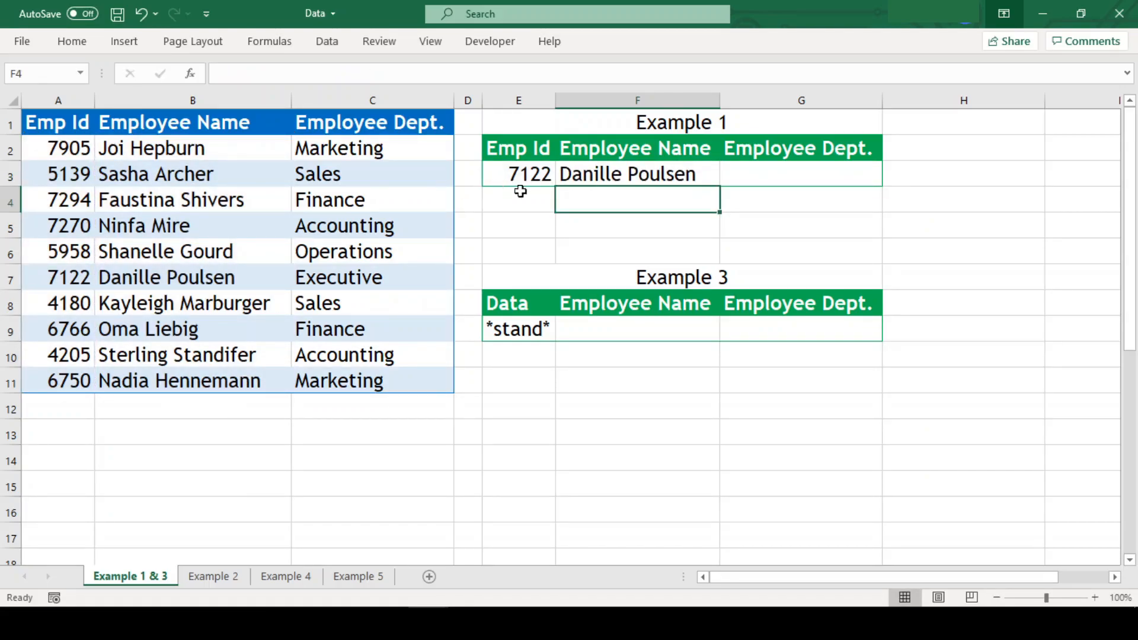
# Copy the XLOOKUP formula text from F3.
pyautogui.click(584, 176)
pyautogui.press('F2')
pyautogui.hotkey('ctrl', 'shift', 'Left')
pyautogui.hotkey('ctrl', 'shift', 'Left')
pyautogui.hotkey('ctrl', 'shift', 'Left')
pyautogui.hotkey('ctrl', 'shift', 'Left')
pyautogui.hotkey('ctrl', 'shift', 'Left')
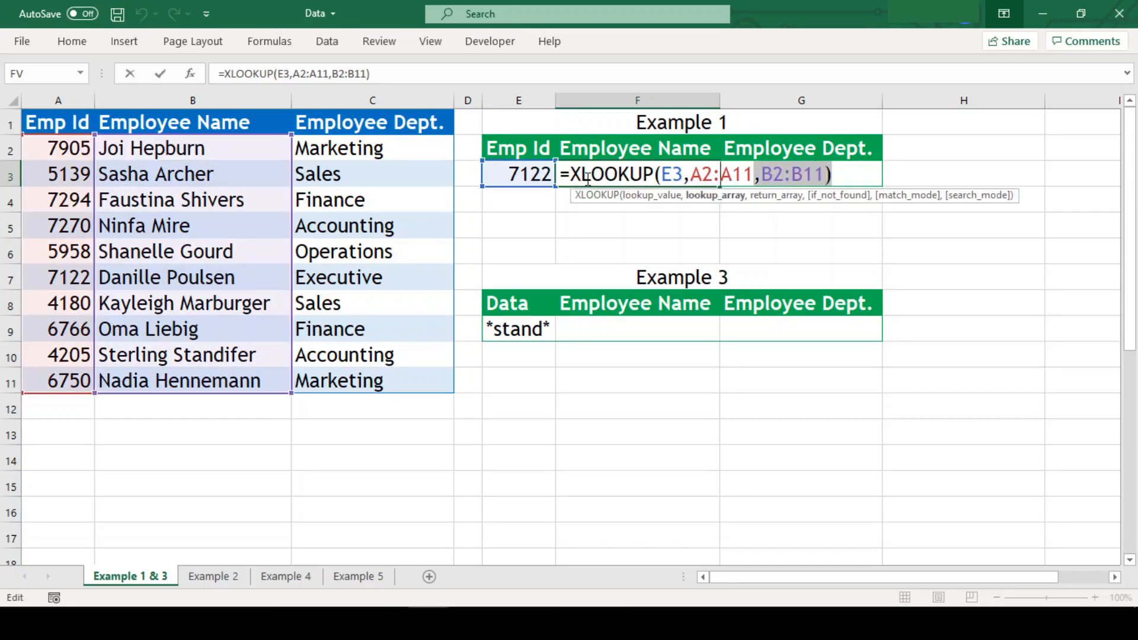
pyautogui.hotkey('ctrl', 'c')
pyautogui.press('Escape')
# Paste the formula into G3 with return range C2:C11, showing the department Executive.
pyautogui.press('Right')
pyautogui.press('F2')
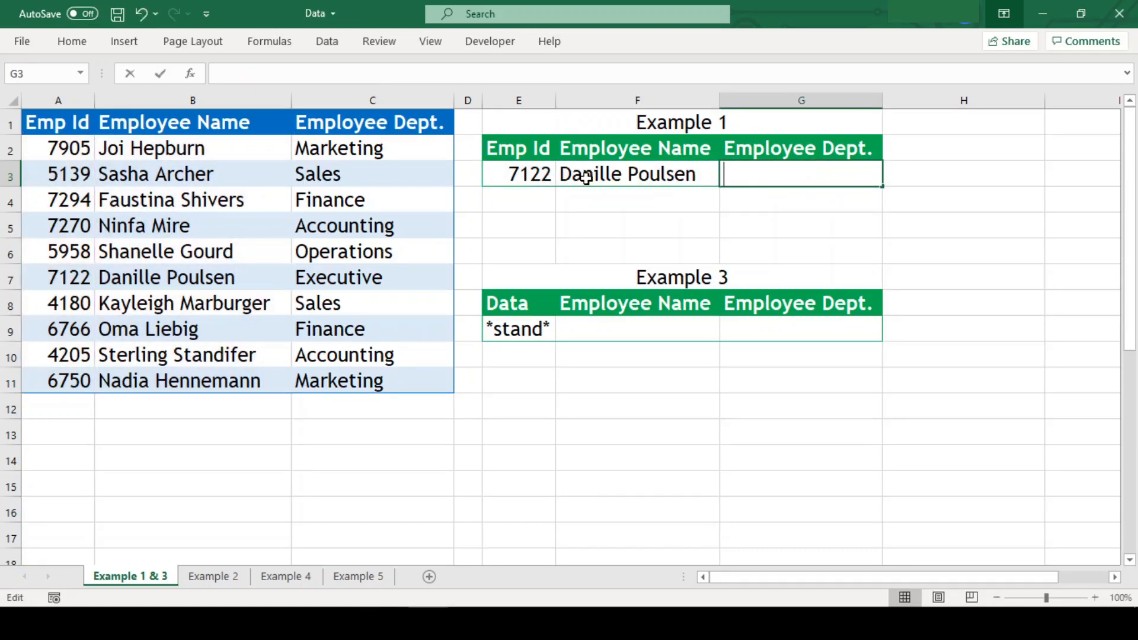
pyautogui.hotkey('ctrl', 'v')
pyautogui.press('Left')
pyautogui.press('Left')
pyautogui.press('Left')
pyautogui.press('Left')
pyautogui.press('Left')
pyautogui.press('Left')
pyautogui.hotkey('shift', 'Left')
pyautogui.write('C')
pyautogui.press('Right')
pyautogui.press('Right')
pyautogui.hotkey('shift', 'Right')
pyautogui.write('C')
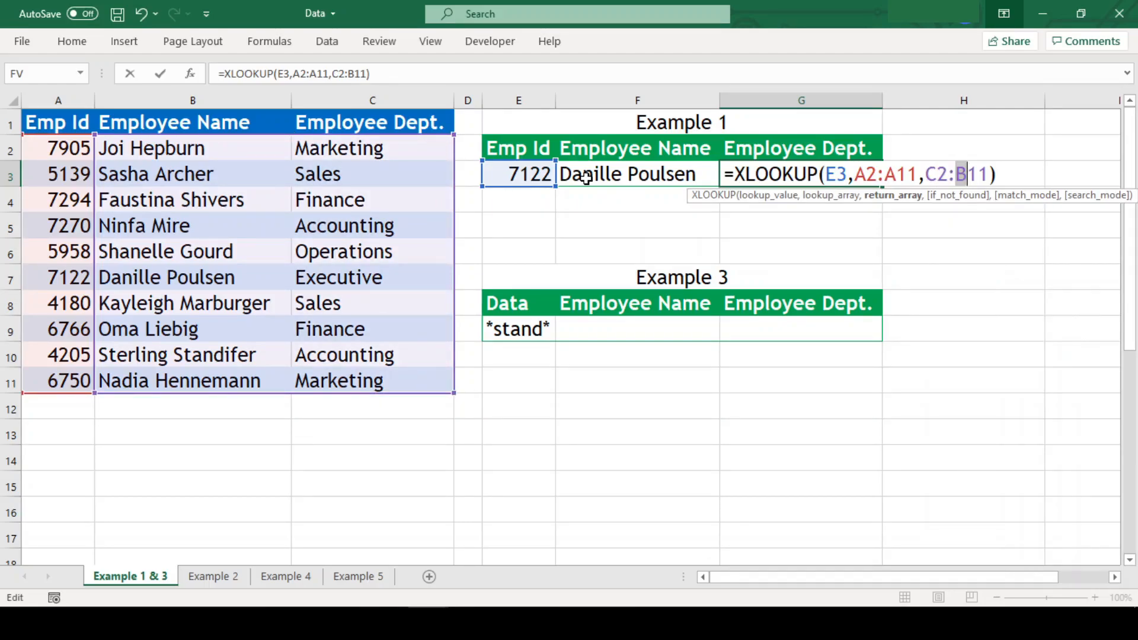
pyautogui.press('Return')
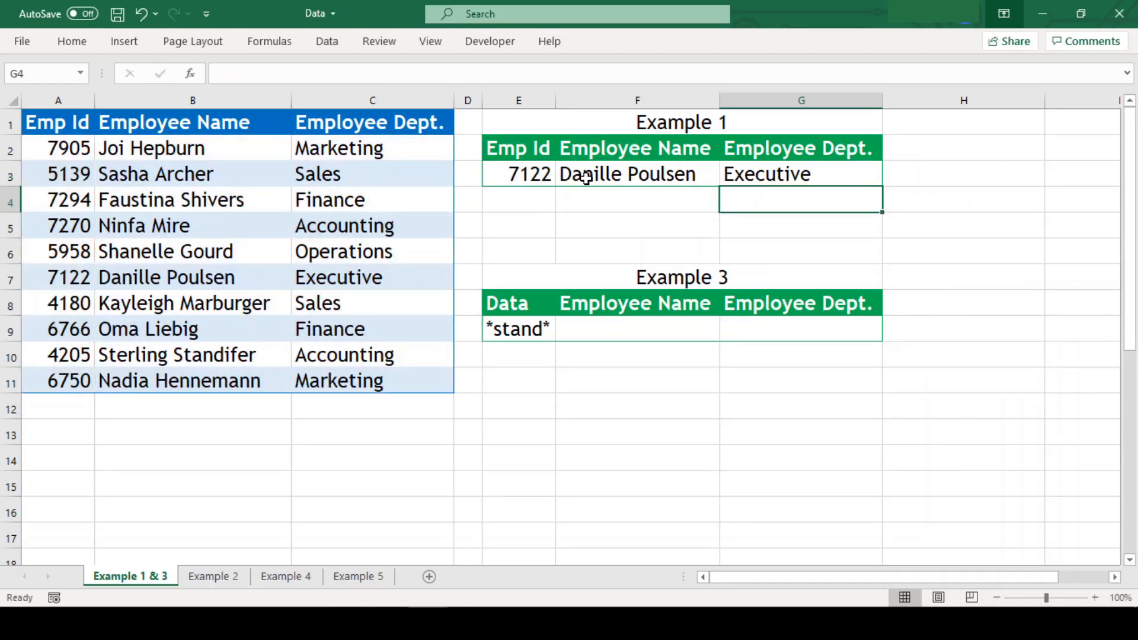
# Clear G3 and widen F3's return range to B2:C11 so name and department spill.
pyautogui.press('Up')
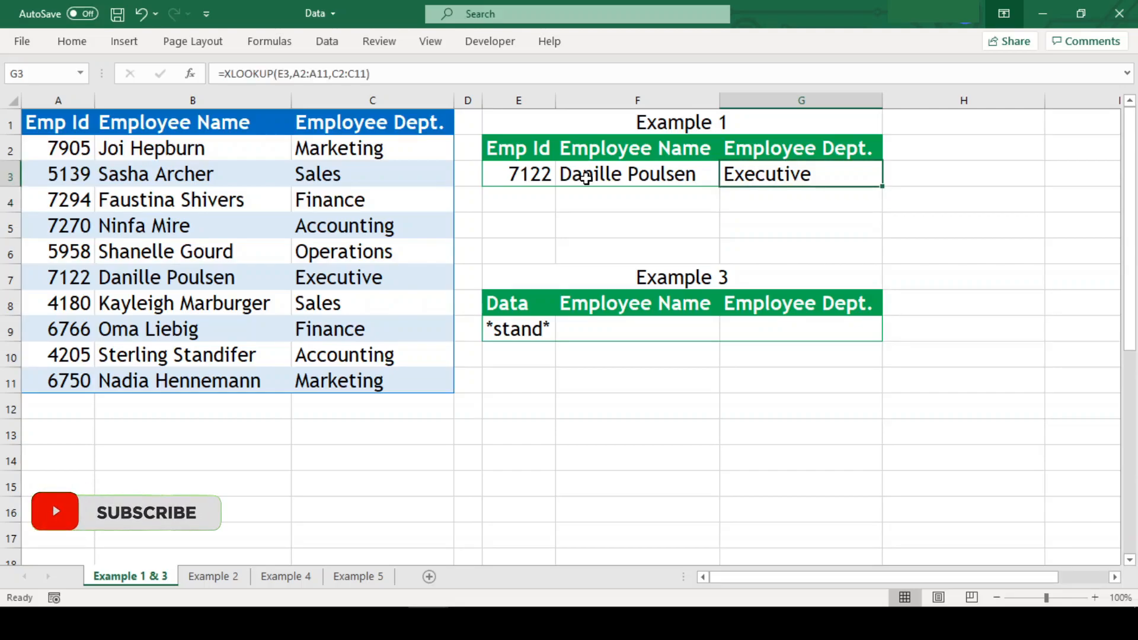
pyautogui.press('Delete')
pyautogui.click(585, 178)
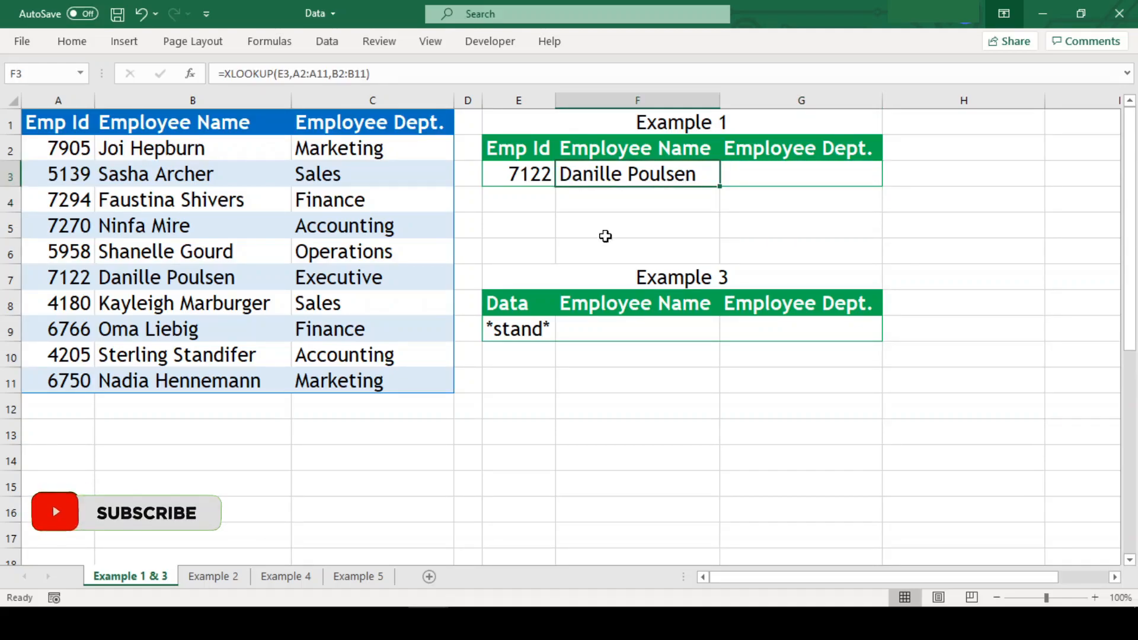
pyautogui.press('F2')
pyautogui.press('Left')
pyautogui.press('Left')
pyautogui.press('Left')
pyautogui.press('BackSpace')
pyautogui.write('C')
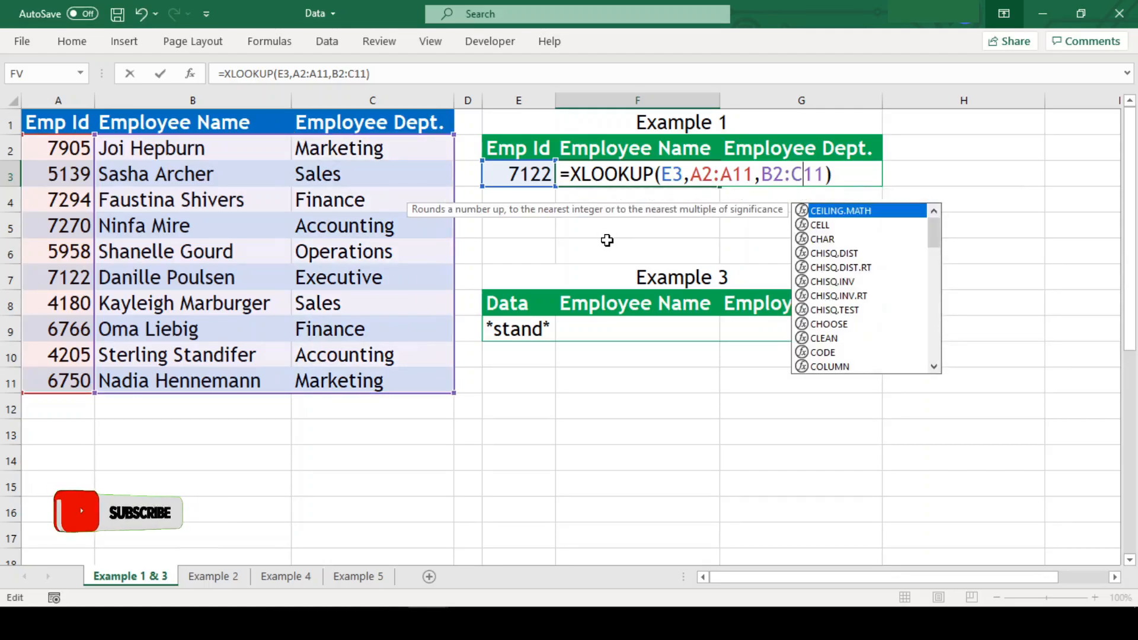
pyautogui.press('Return')
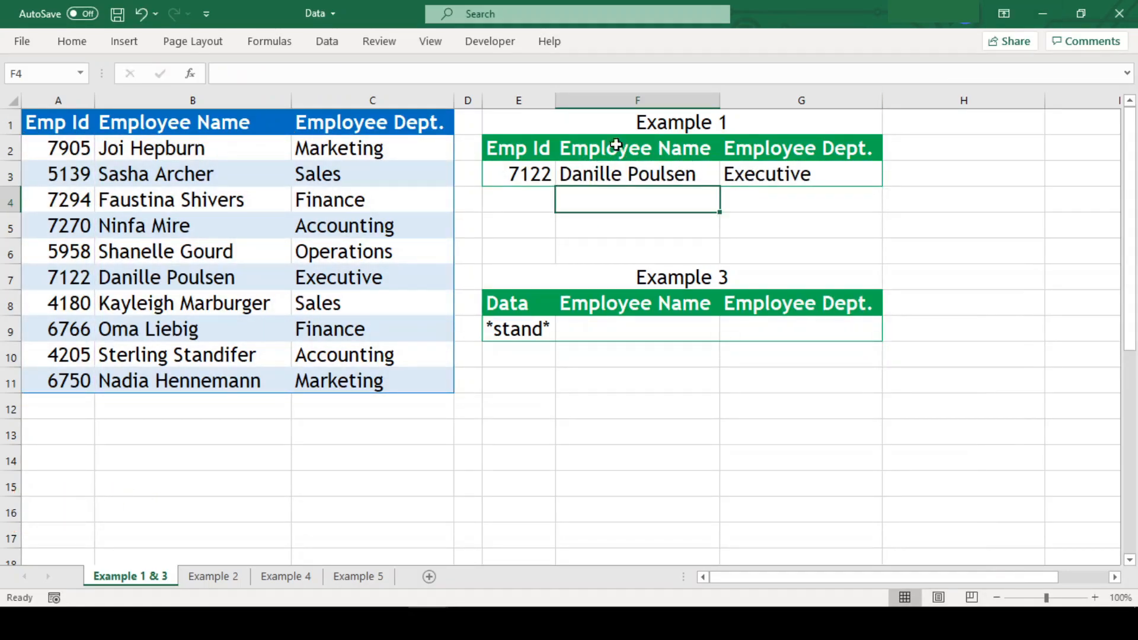
# Change the Emp Id in E3 to 8211.
pyautogui.click(509, 174)
pyautogui.write('8211')
pyautogui.press('Return')
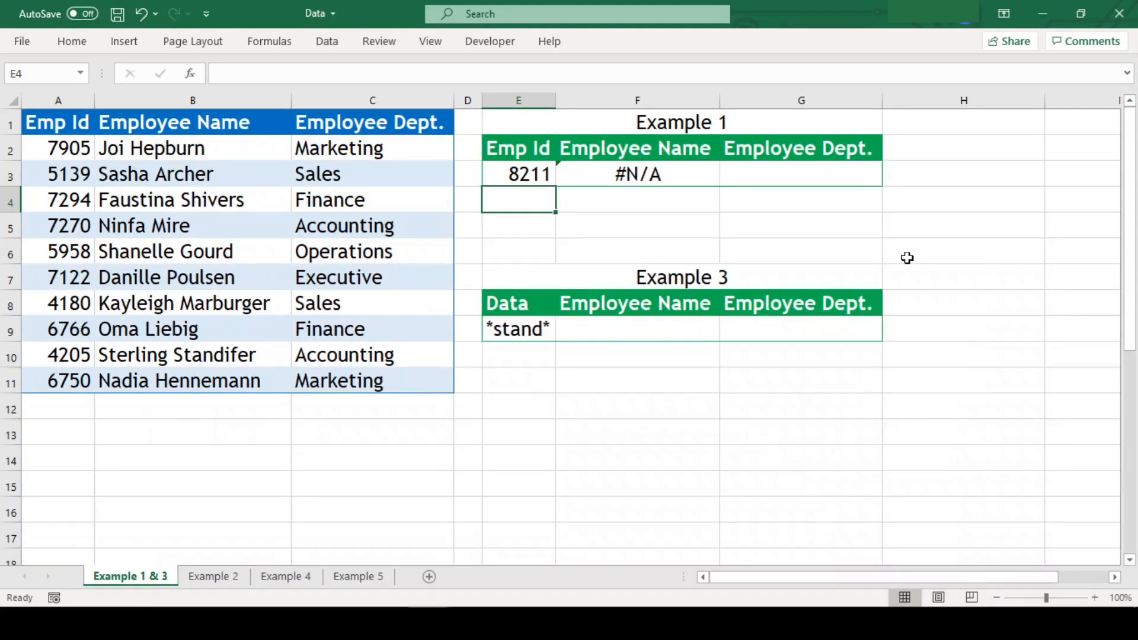
# Add "not found" as the if_not_found argument to F3's XLOOKUP.
pyautogui.press('Up')
pyautogui.press('Right')
pyautogui.press('F2')
pyautogui.press('Left')
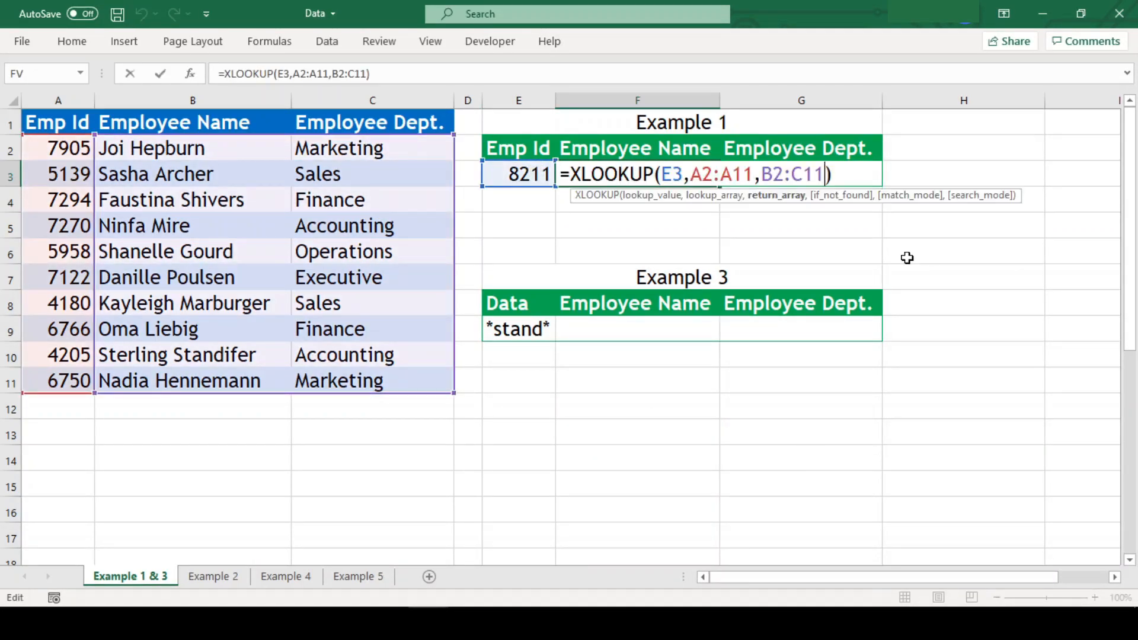
pyautogui.write(',')
pyautogui.write('"not')
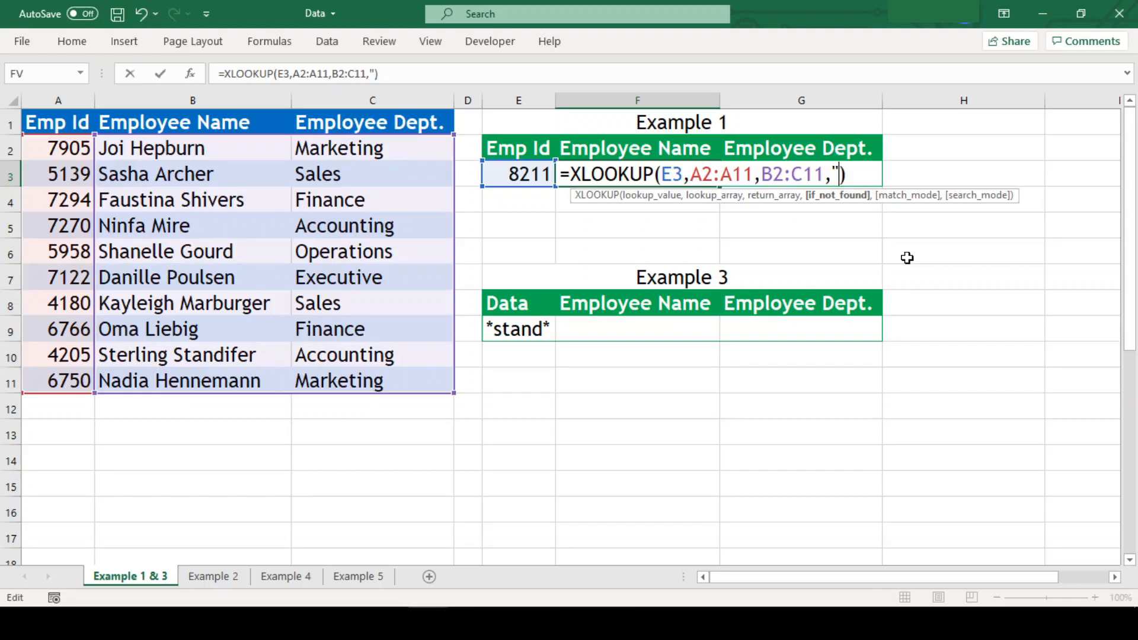
pyautogui.write(' found"')
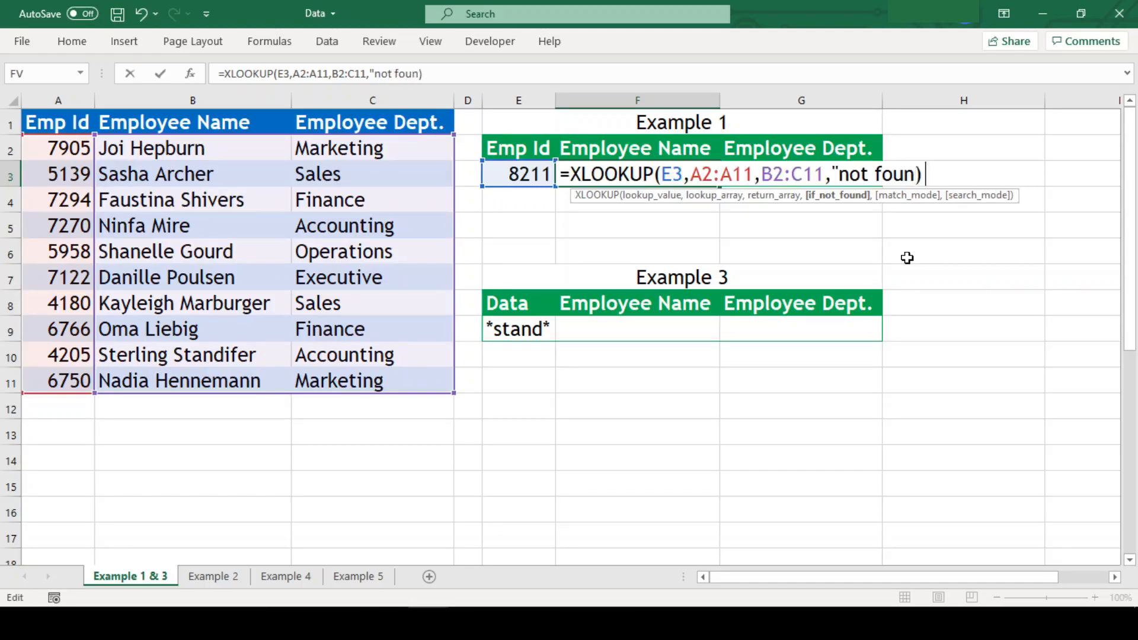
pyautogui.press('Return')
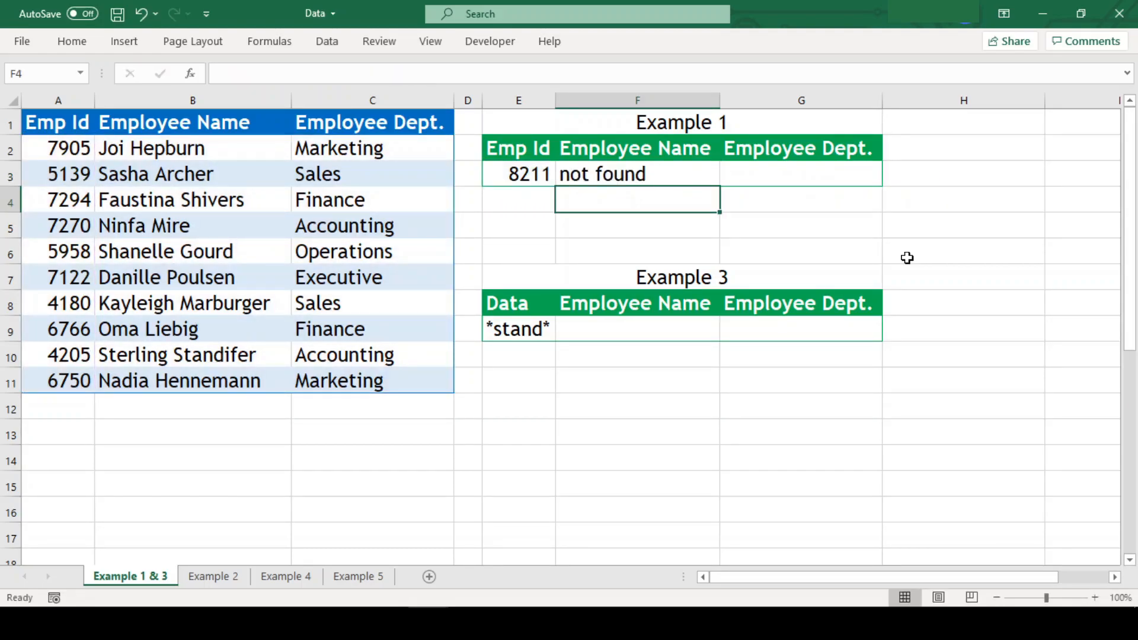
# On the Example 2 sheet, review the Comm tiers and their rates (10,000 → 10%, 25,000 → 15%).
pyautogui.click(206, 585)
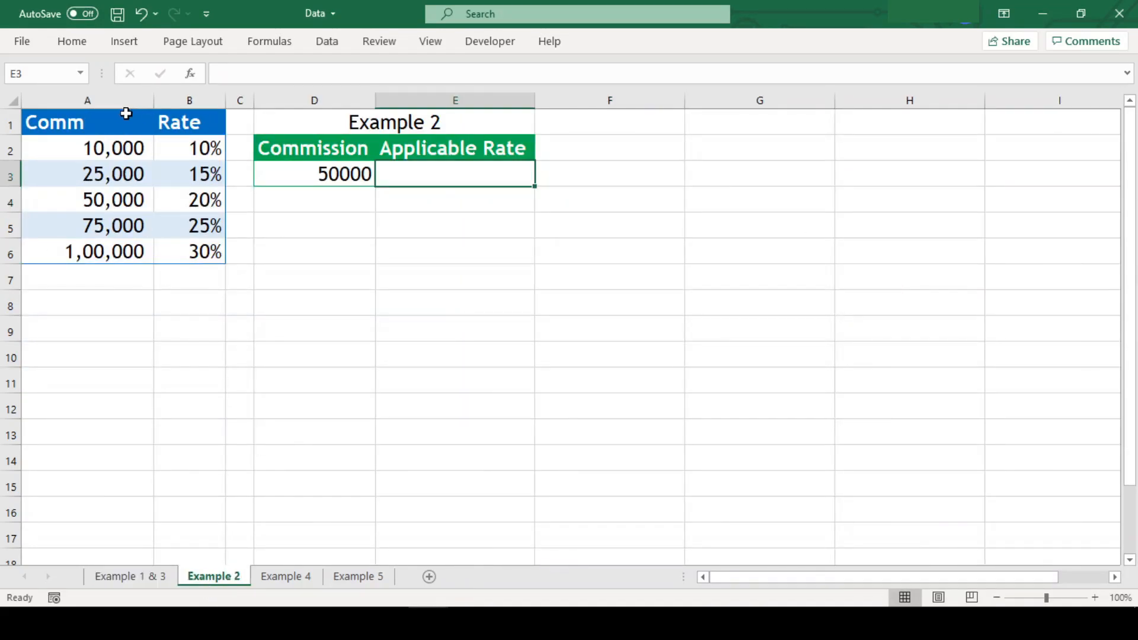
pyautogui.click(102, 118)
pyautogui.click(181, 117)
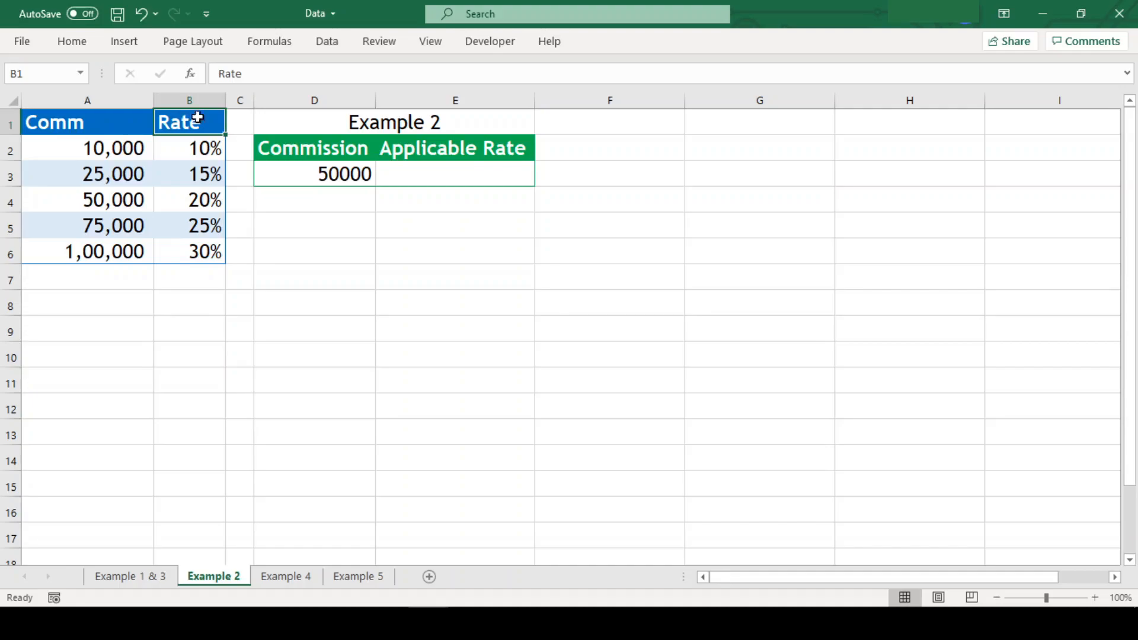
pyautogui.click(70, 149)
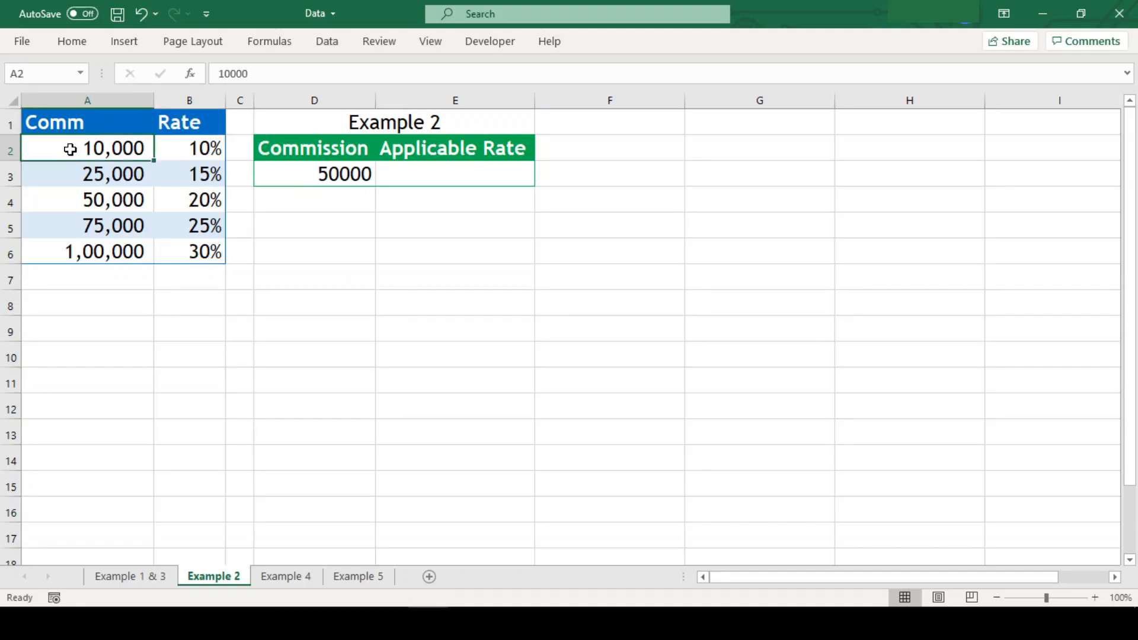
pyautogui.click(177, 146)
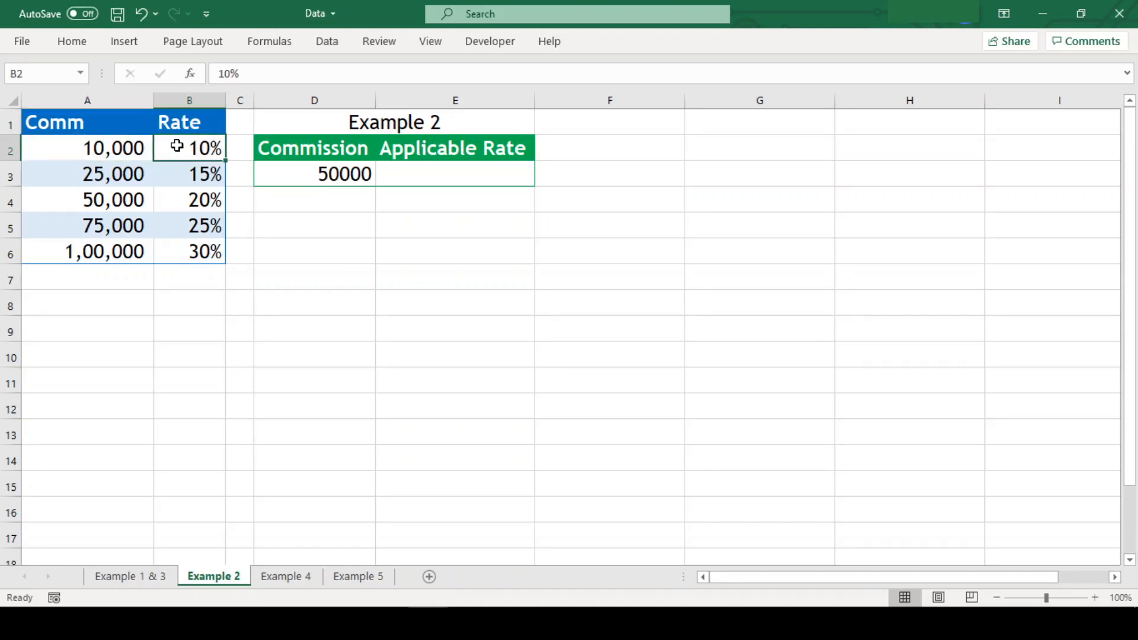
pyautogui.click(62, 172)
pyautogui.click(165, 176)
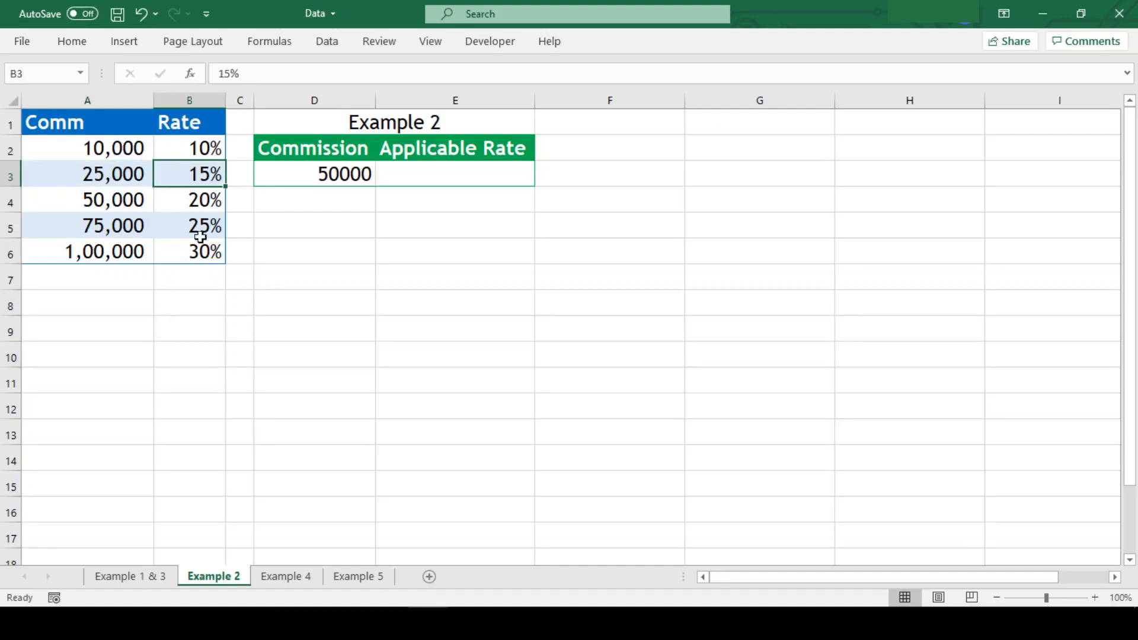
# In E3, enter =XLOOKUP(D3,A2:A6,B2:B6) returning 20%, then change D3's commission to 45000.
pyautogui.click(478, 173)
pyautogui.write('=xlo')
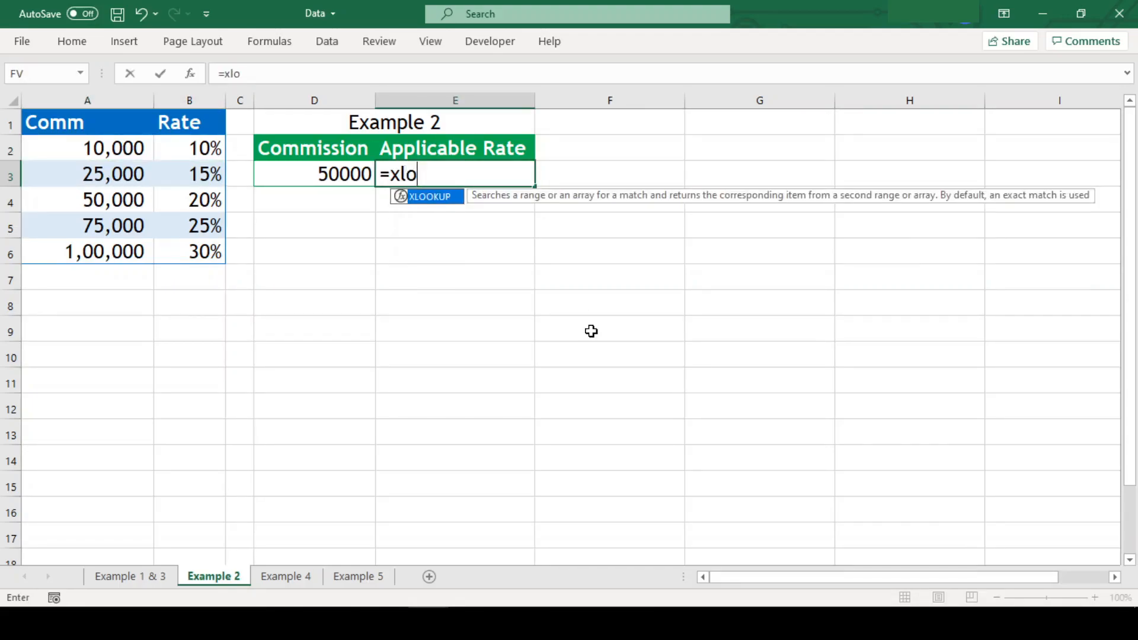
pyautogui.press('Tab')
pyautogui.click(303, 178)
pyautogui.write(',')
pyautogui.press('Left')
pyautogui.press('Left')
pyautogui.press('Left')
pyautogui.press('Left')
pyautogui.press('Up')
pyautogui.hotkey('ctrl', 'shift', 'Down')
pyautogui.write(',')
pyautogui.press('Right')
pyautogui.press('Left')
pyautogui.press('Left')
pyautogui.press('Left')
pyautogui.press('Up')
pyautogui.press('Left')
pyautogui.hotkey('ctrl', 'shift', 'Down')
pyautogui.press('Return')
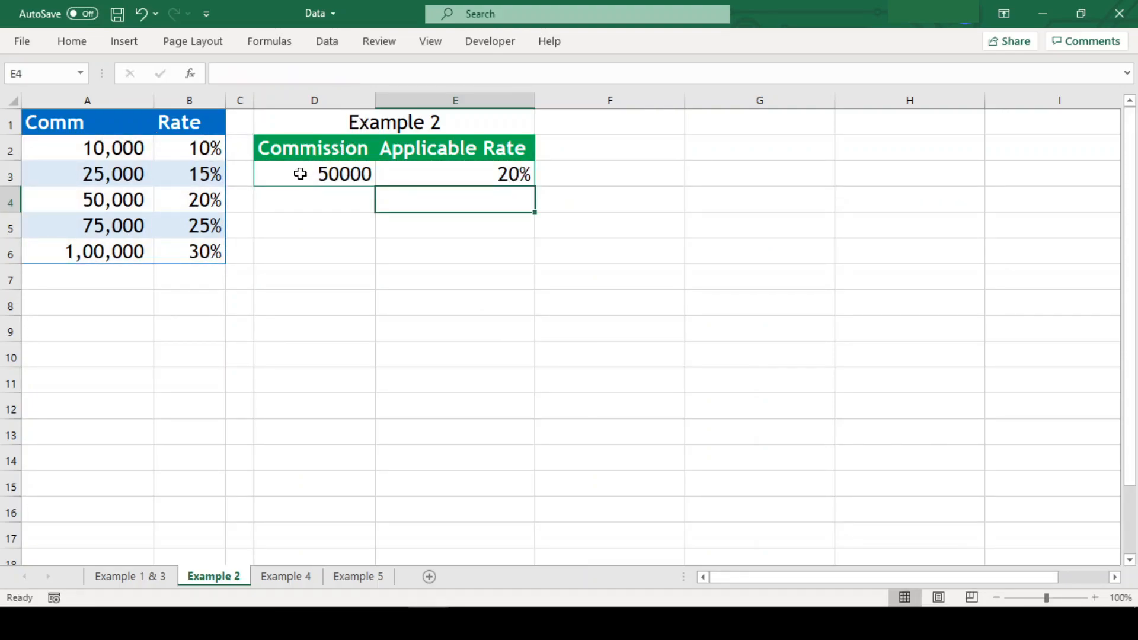
pyautogui.click(301, 174)
pyautogui.write('45000')
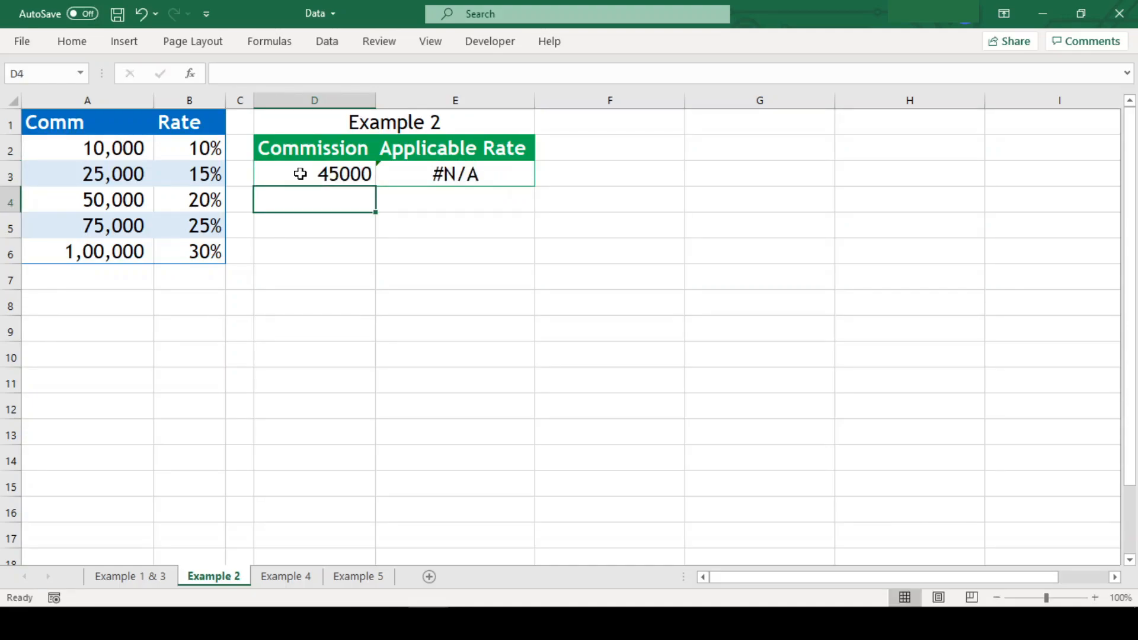
# Add match mode -1 to E3's XLOOKUP so the 45000 commission returns 15%.
pyautogui.click(456, 173)
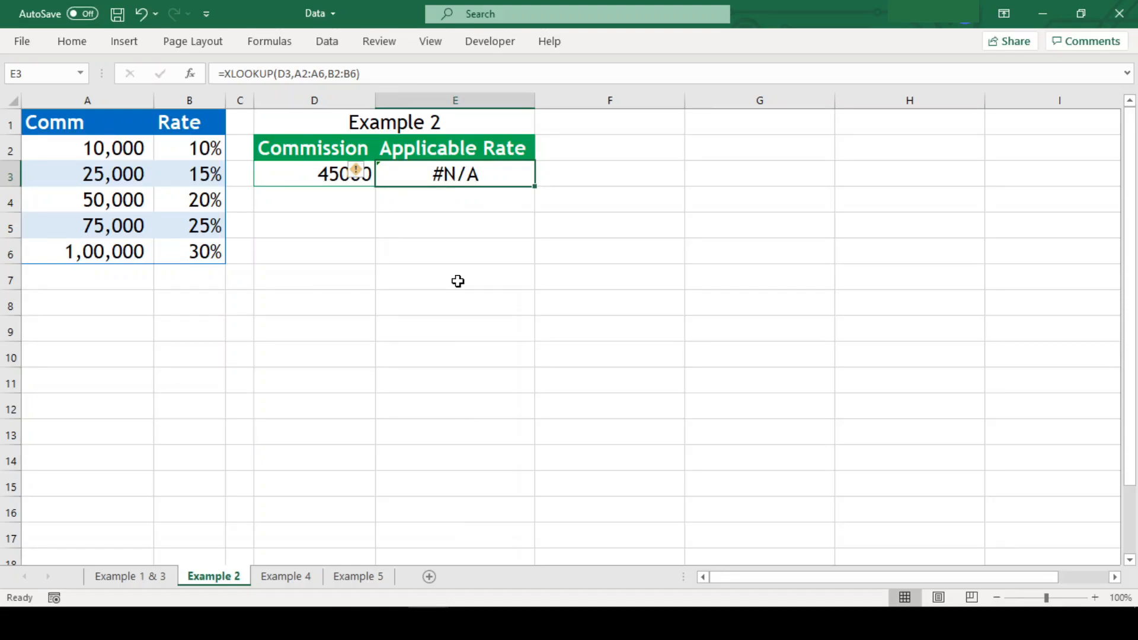
pyautogui.press('F2')
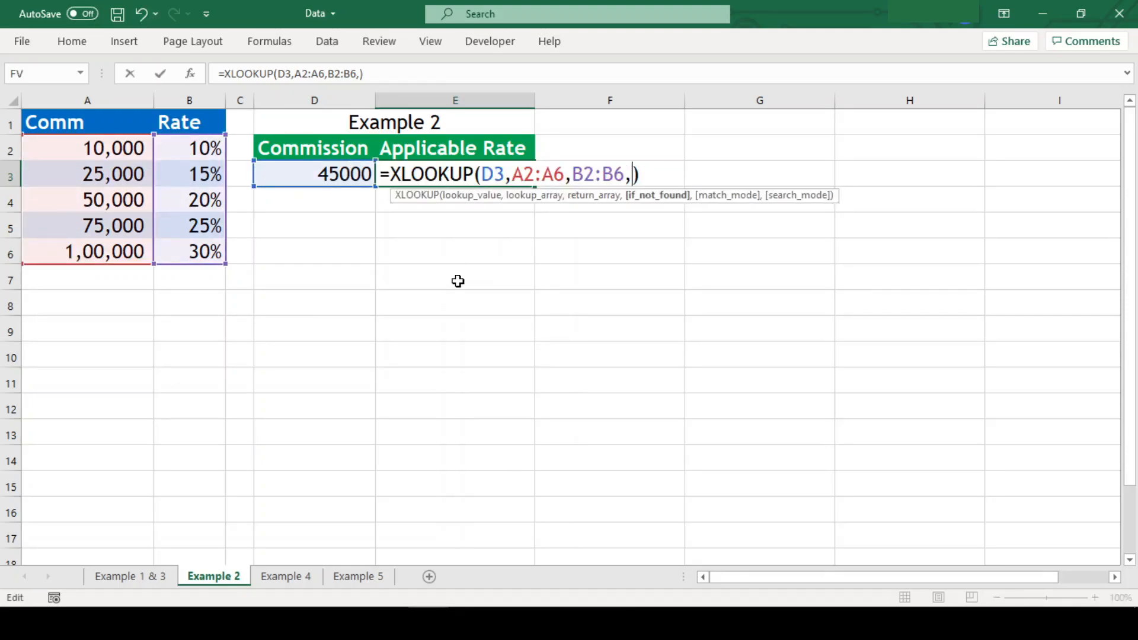
pyautogui.press('Left')
pyautogui.write(',,')
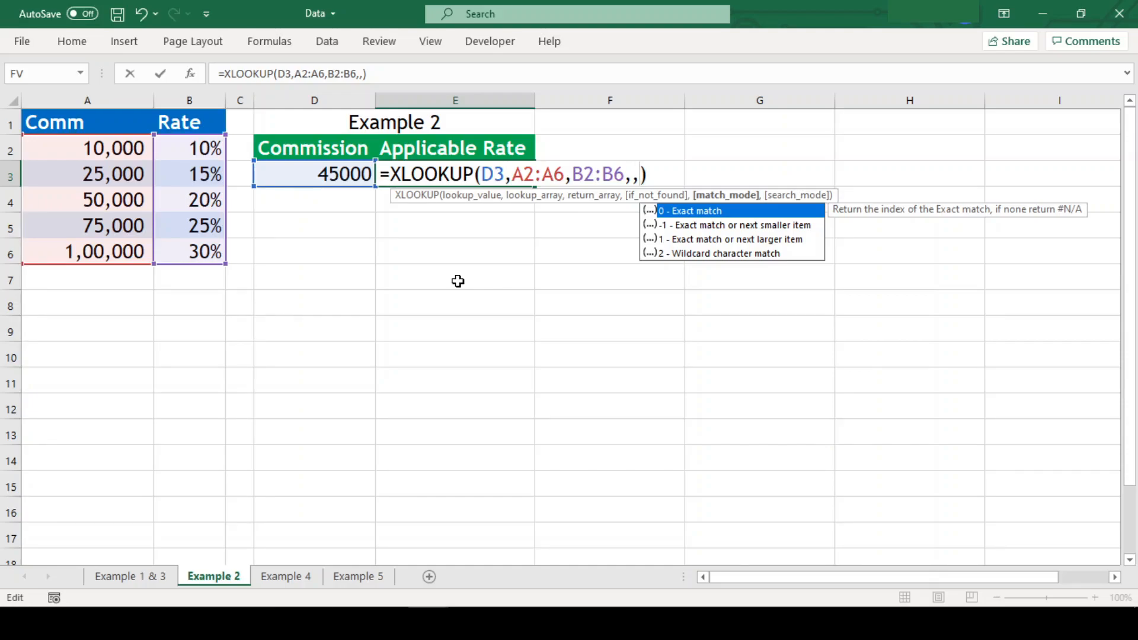
pyautogui.write('-1')
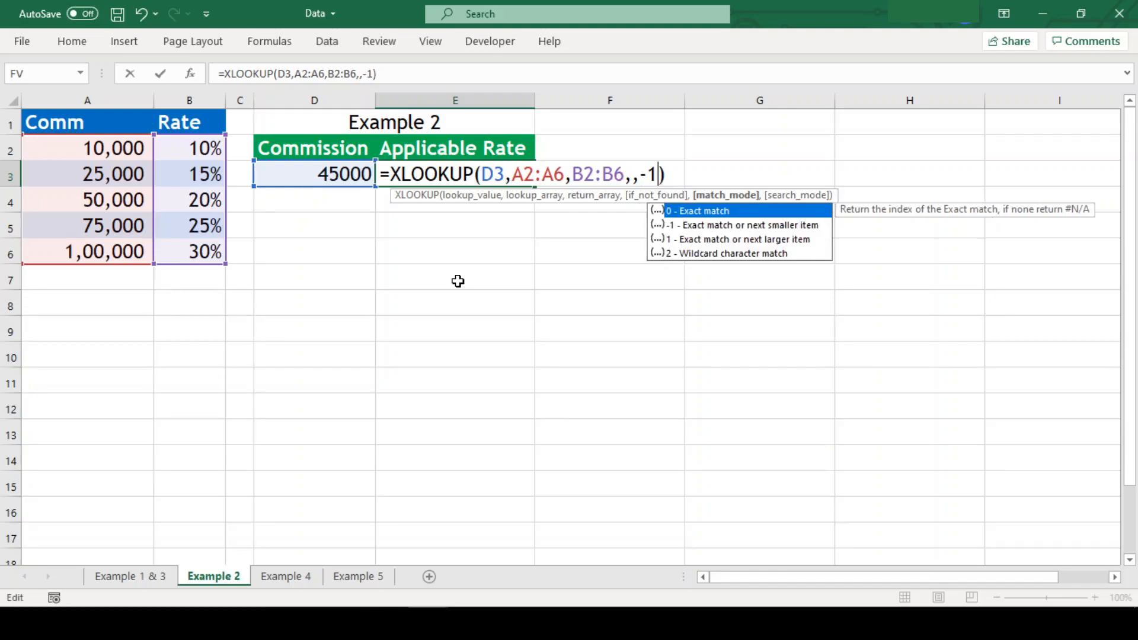
pyautogui.press('Return')
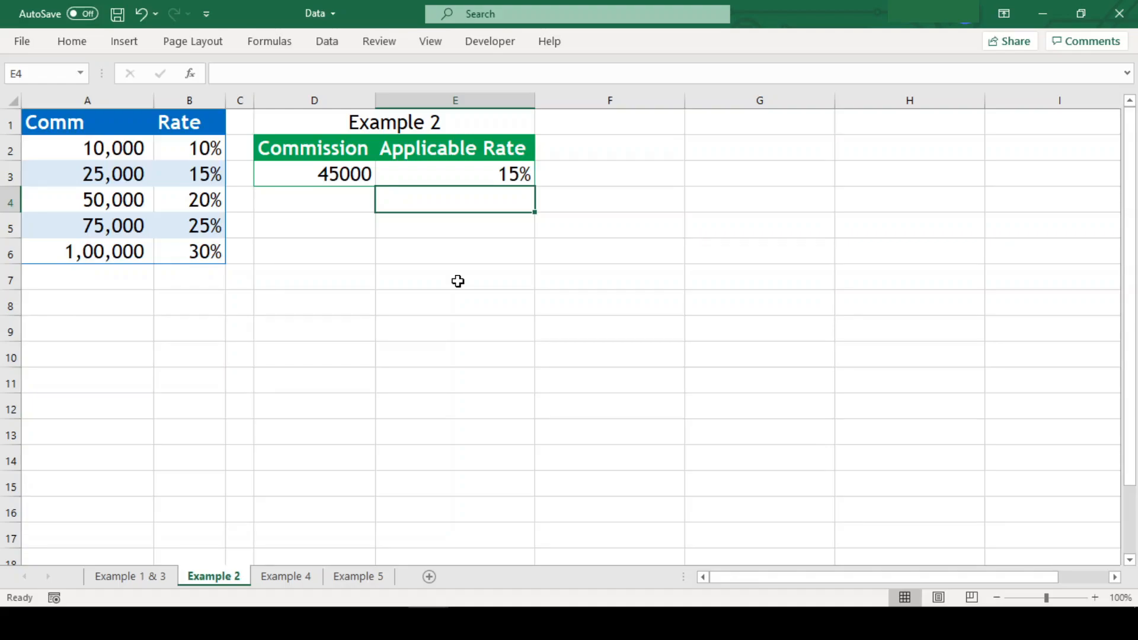
# Compare 45000 with the 25,000/15% tier and change E3's match mode from -1 to 1.
pyautogui.click(298, 174)
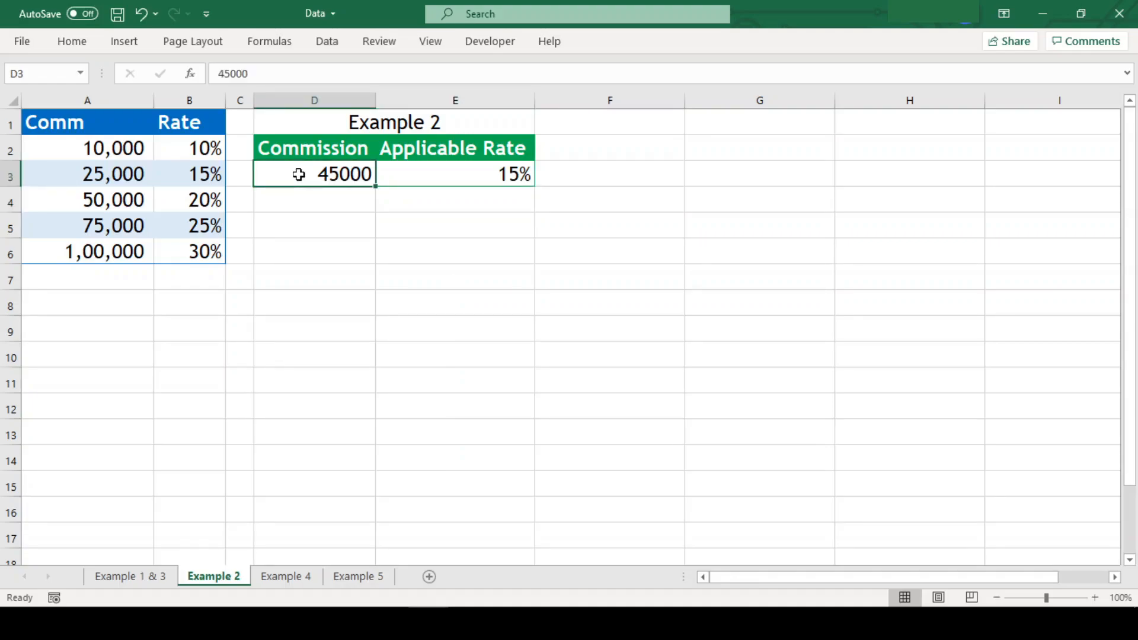
pyautogui.click(116, 167)
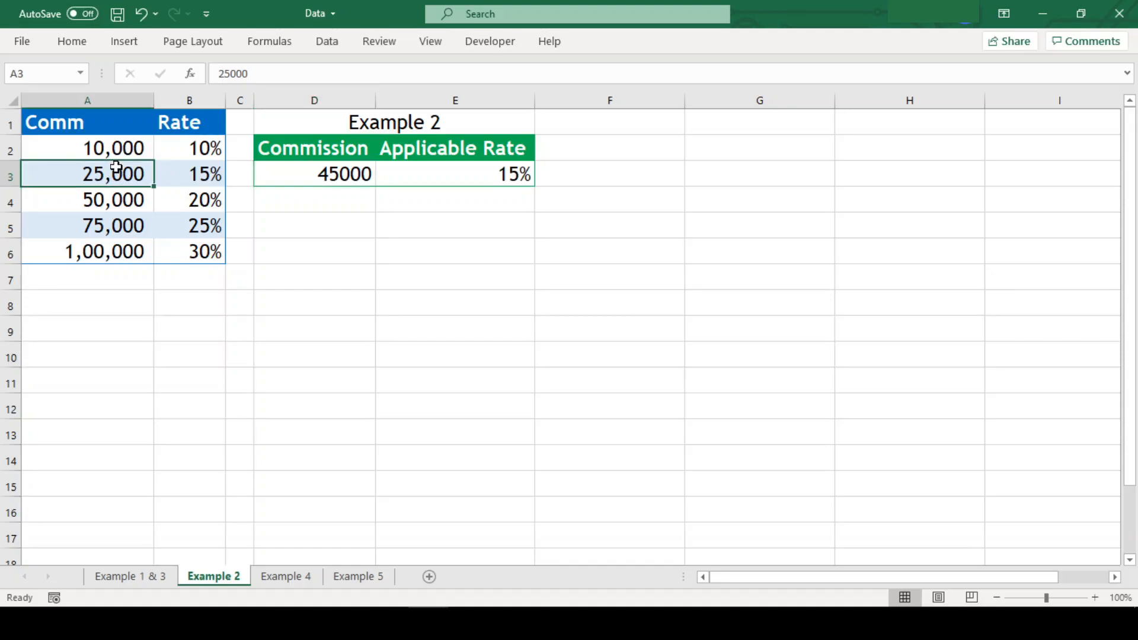
pyautogui.click(178, 178)
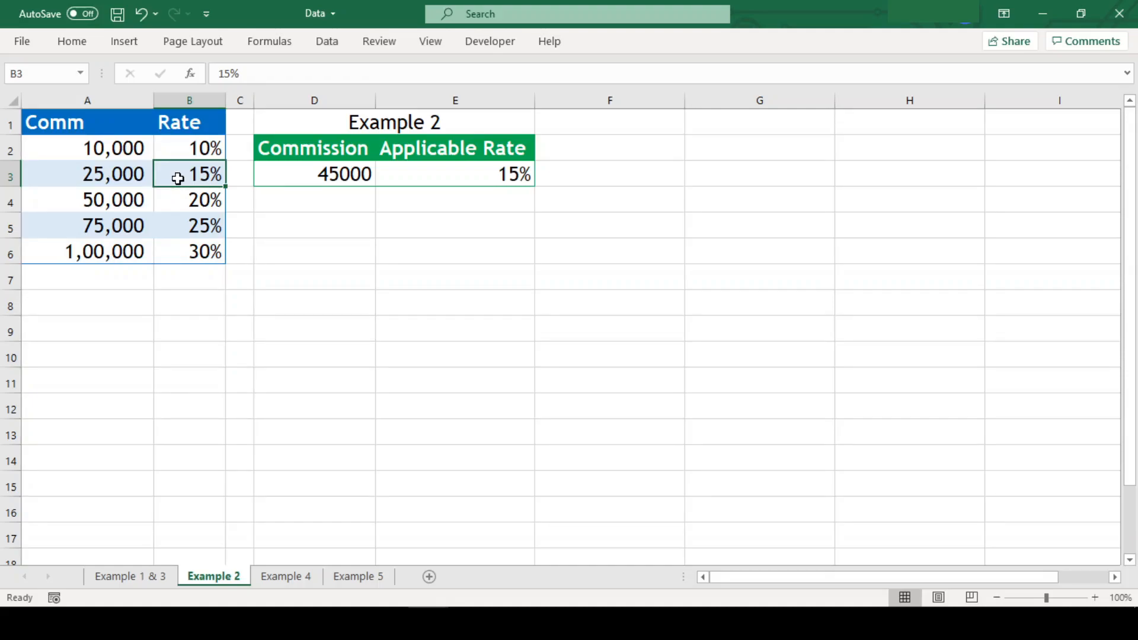
pyautogui.click(422, 166)
pyautogui.doubleClick(422, 166)
pyautogui.press('End')
pyautogui.press('Left')
pyautogui.press('Left')
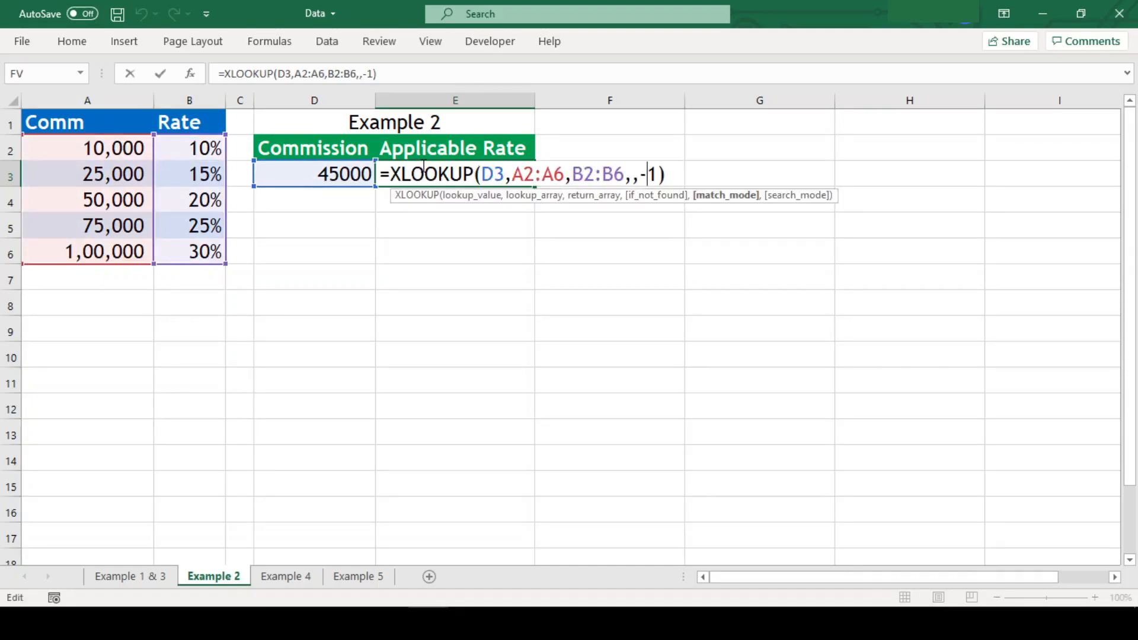
pyautogui.press('BackSpace')
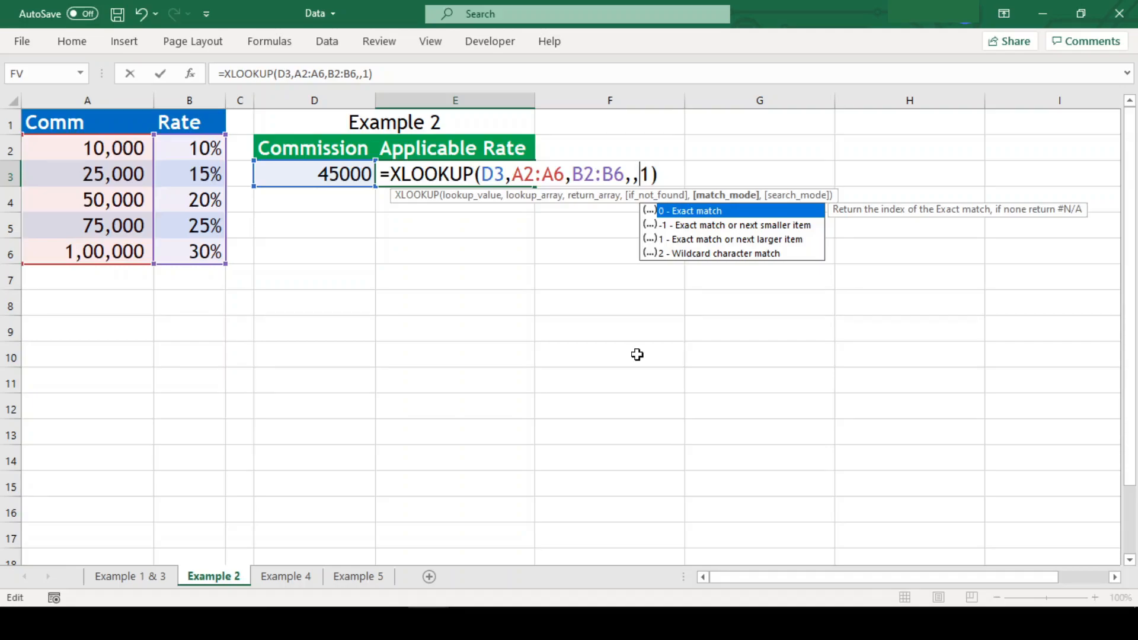
pyautogui.press('Return')
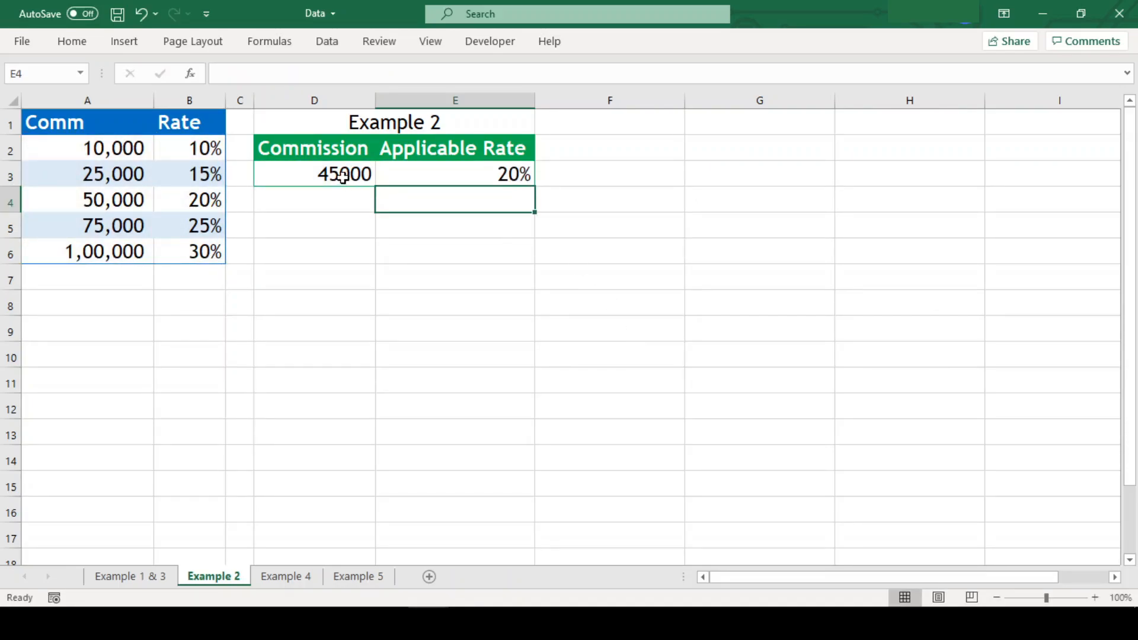
# Check the 50,000/20% tier and re-enter E3's match mode as 1.
pyautogui.click(342, 175)
pyautogui.click(89, 206)
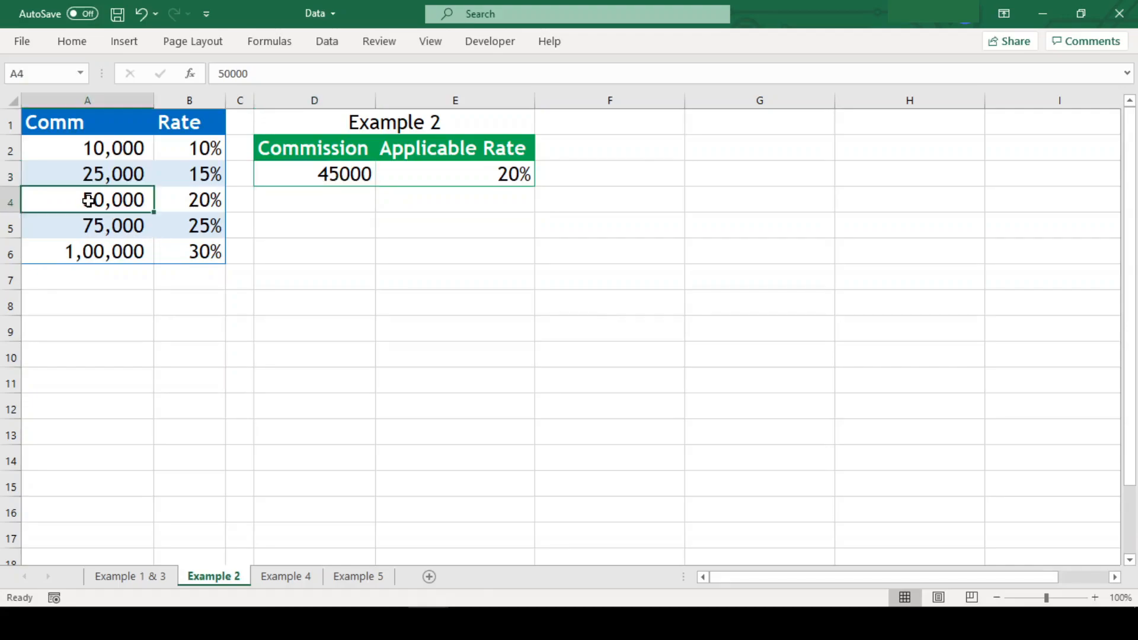
pyautogui.click(185, 200)
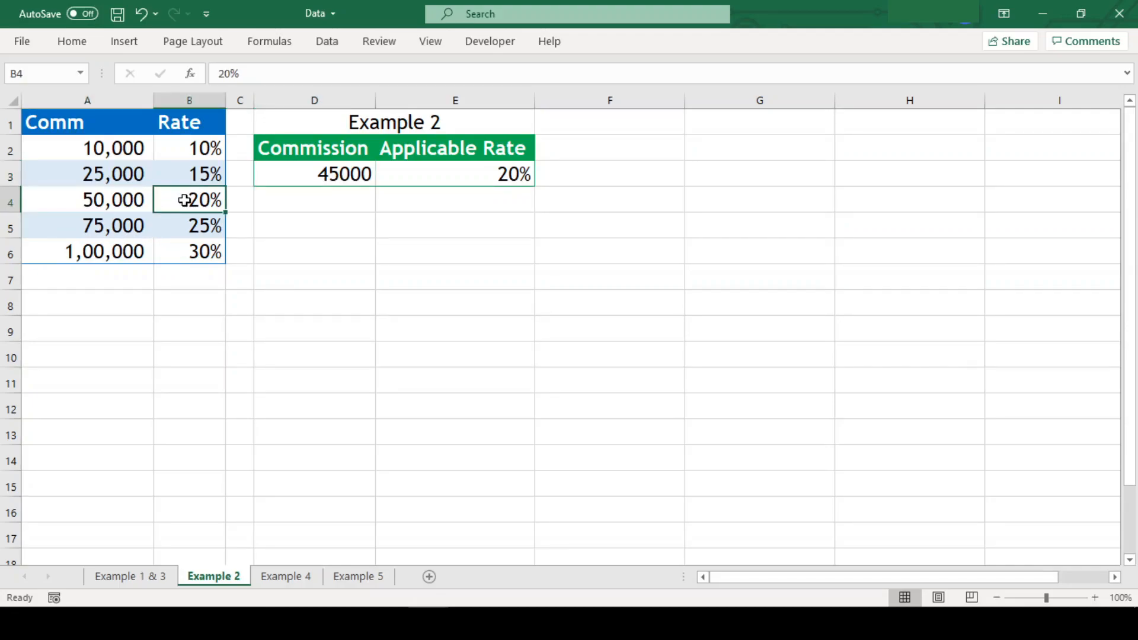
pyautogui.doubleClick(488, 176)
pyautogui.press('Left')
pyautogui.press('BackSpace')
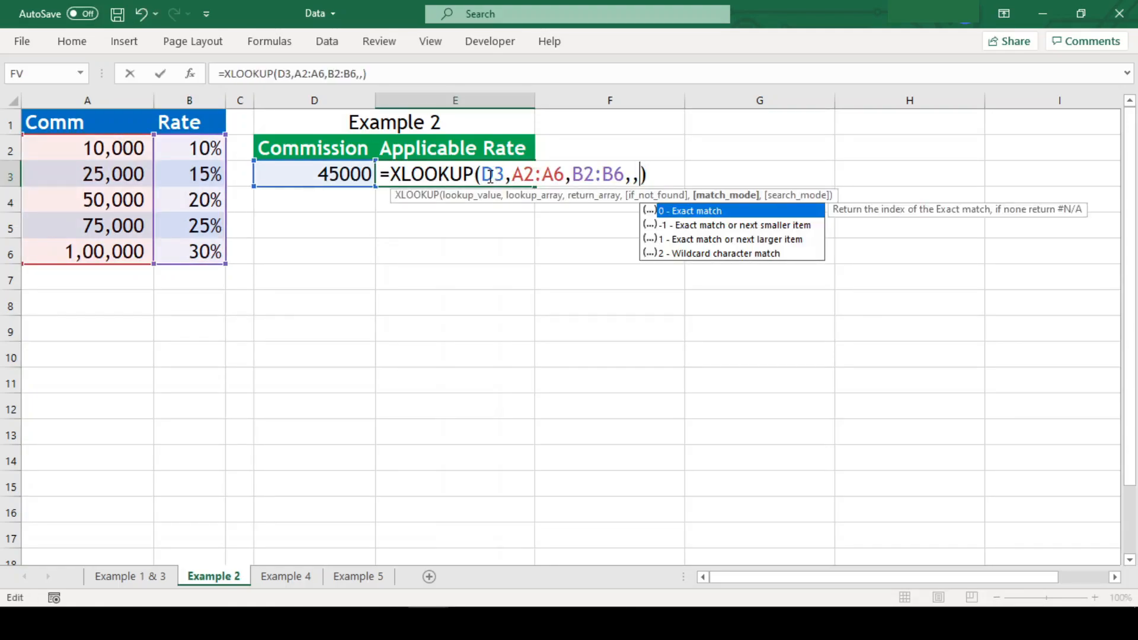
pyautogui.write('1')
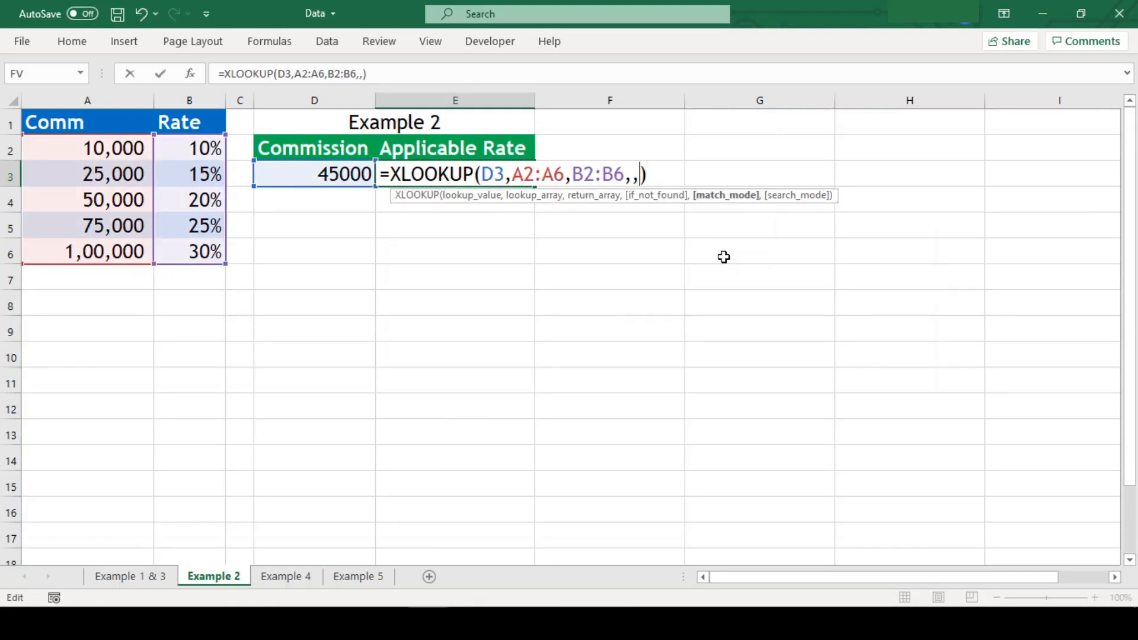
pyautogui.hotkey('ctrl', 'Return')
# On the Example 1 & 3 sheet, inspect the *stand* wildcard search text in E9.
pyautogui.click(141, 580)
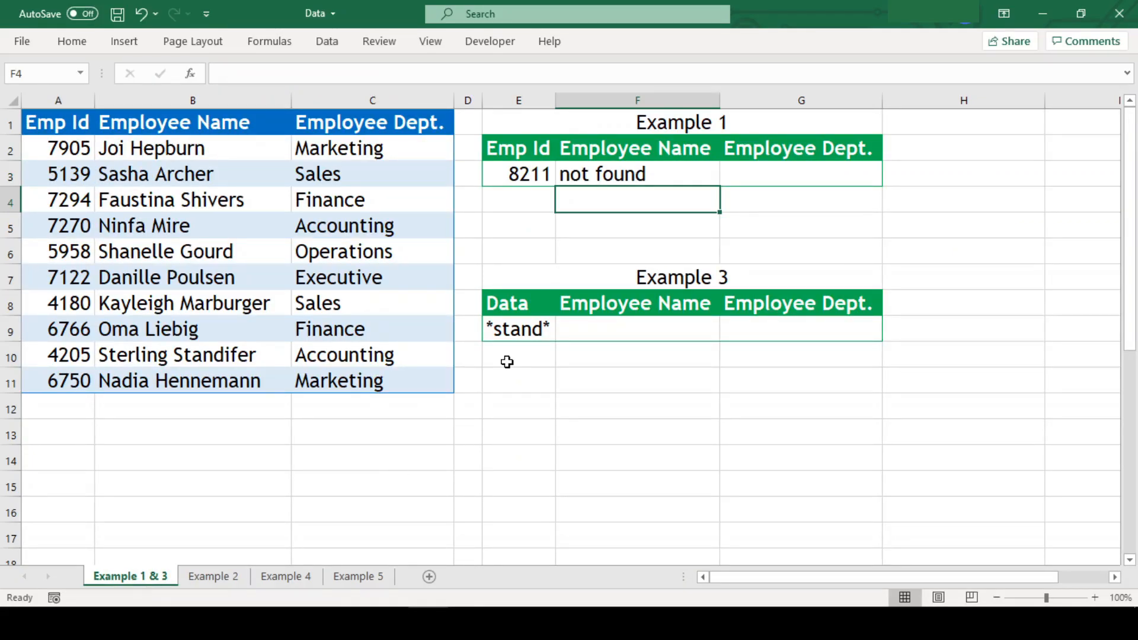
pyautogui.click(243, 133)
pyautogui.click(537, 336)
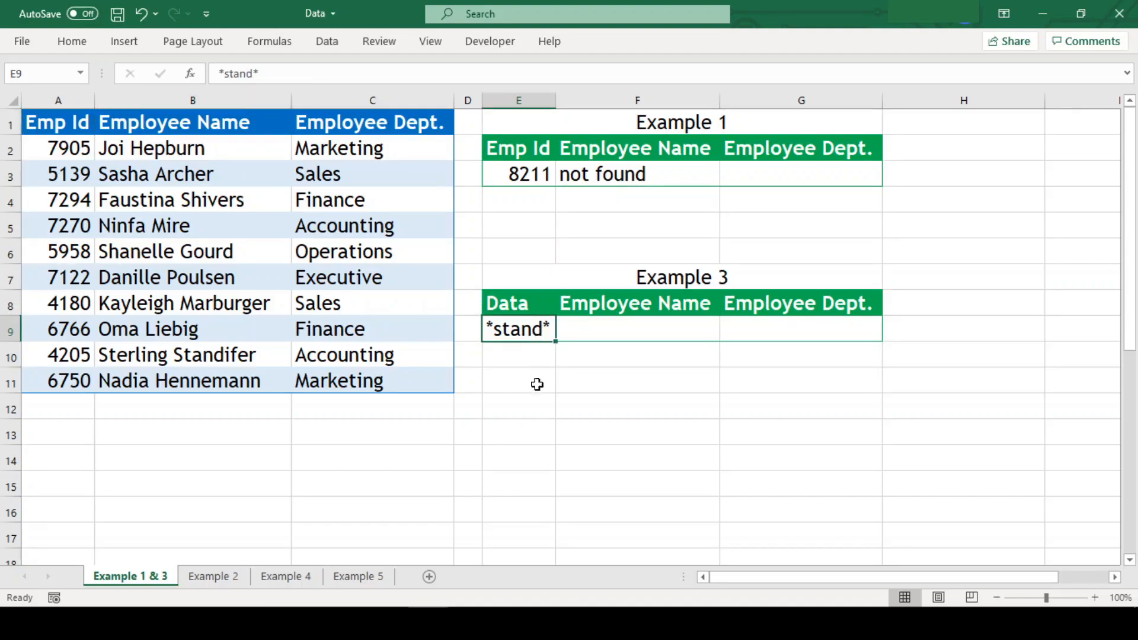
pyautogui.press('F2')
pyautogui.press('Left')
pyautogui.press('Left')
pyautogui.press('Left')
pyautogui.press('Left')
pyautogui.press('Left')
pyautogui.press('Left')
pyautogui.press('Left')
pyautogui.hotkey('shift', 'Right')
pyautogui.press('Right')
pyautogui.press('Right')
pyautogui.press('Right')
pyautogui.press('Right')
pyautogui.press('Right')
pyautogui.hotkey('shift', 'Right')
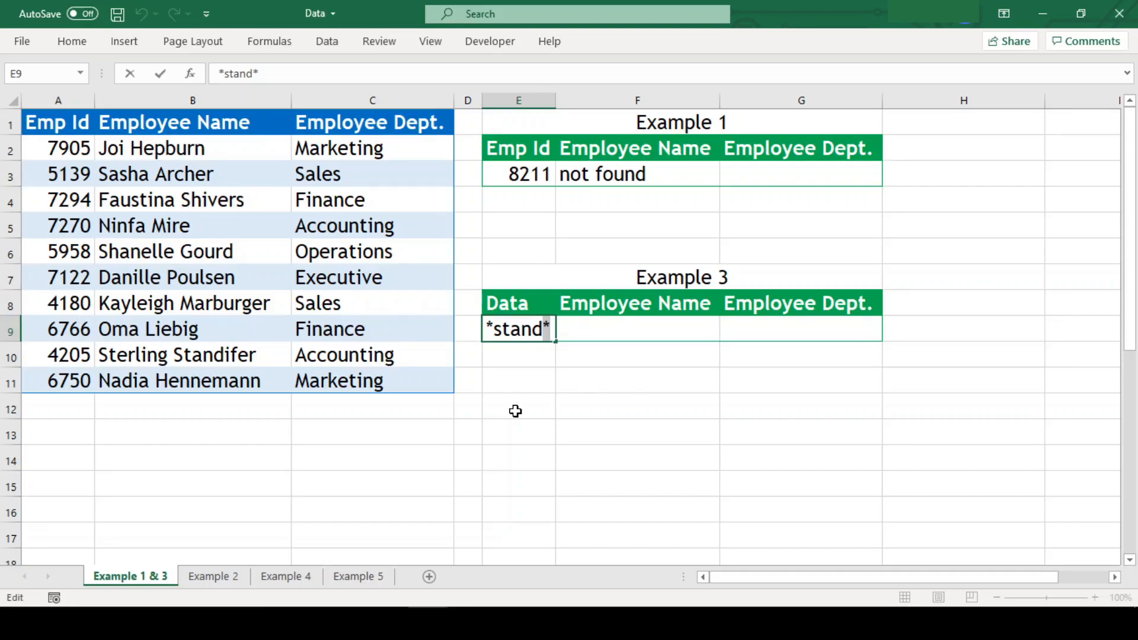
pyautogui.press('Escape')
pyautogui.press('Right')
pyautogui.press('Right')
pyautogui.press('Left')
pyautogui.press('Up')
pyautogui.hotkey('shift', 'Right')
pyautogui.press('Down')
pyautogui.hotkey('shift', 'Right')
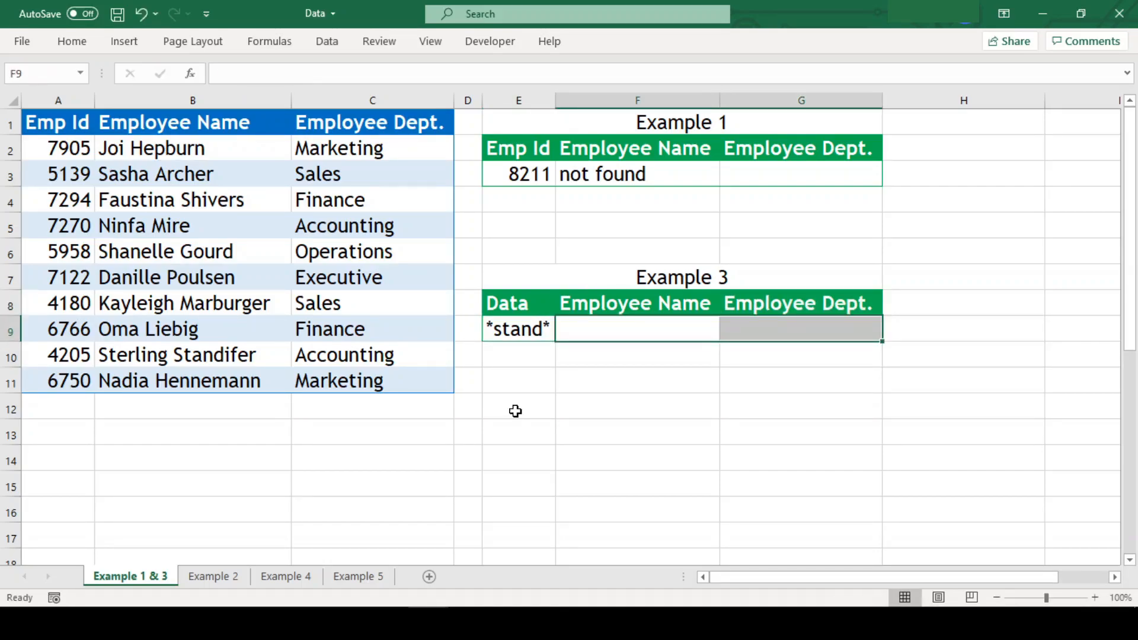
pyautogui.press('Left')
pyautogui.press('Right')
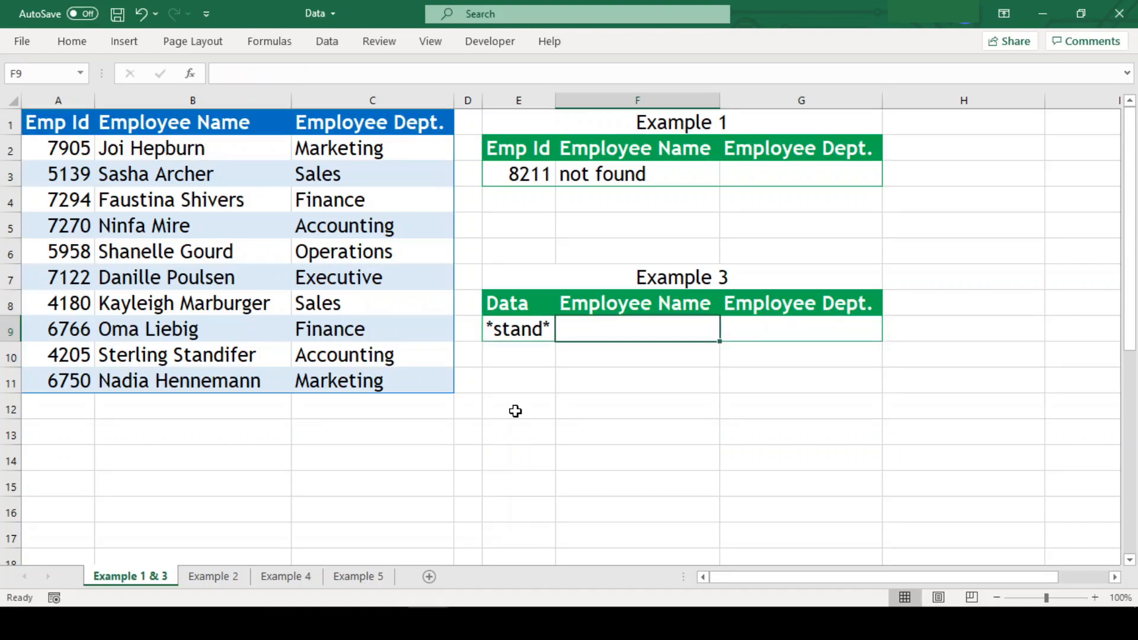
# In F9, start an XLOOKUP of E9 searching the Employee Name range B2:B11.
pyautogui.write('=xlo')
pyautogui.press('Tab')
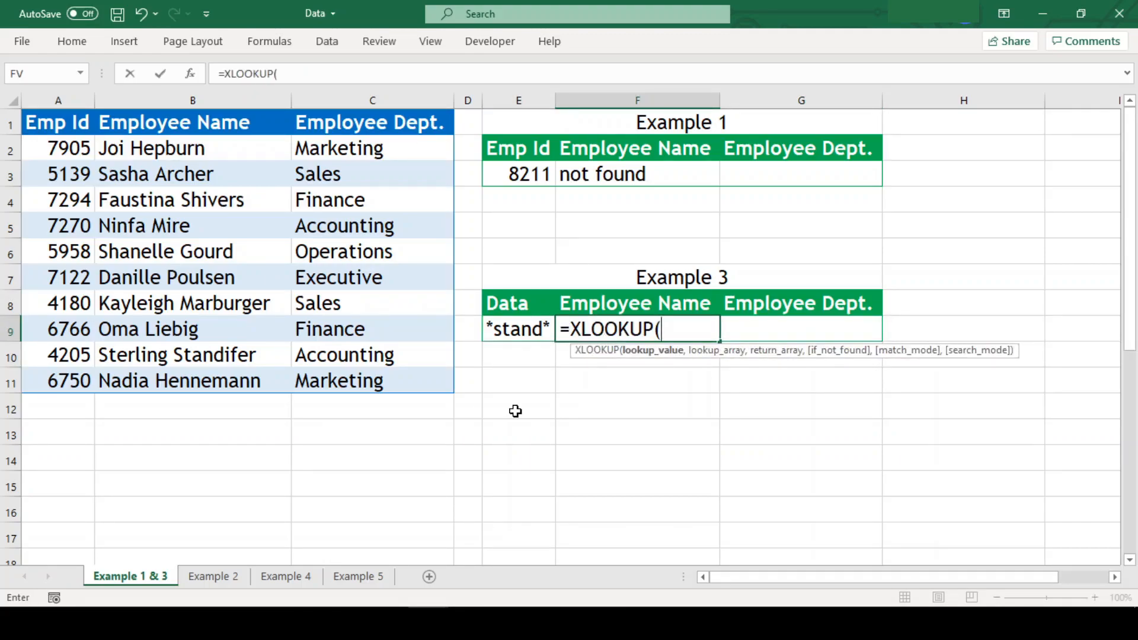
pyautogui.press('Left')
pyautogui.press('Left')
pyautogui.press('Right')
pyautogui.write(',')
pyautogui.press('Left')
pyautogui.press('Left')
pyautogui.press('Left')
pyautogui.press('Left')
pyautogui.hotkey('ctrl', 'Up')
pyautogui.press('Down')
pyautogui.hotkey('ctrl', 'shift', 'Down')
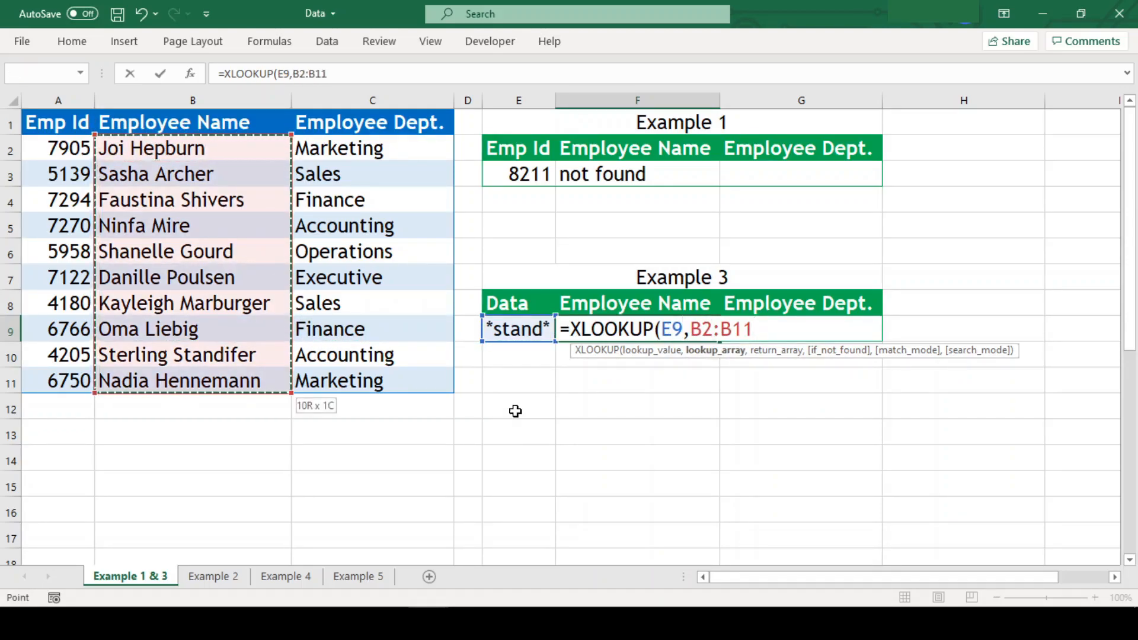
# Return B2:C11 with match mode 2 so the matching name and department appear.
pyautogui.write(',')
pyautogui.press('Left')
pyautogui.press('Left')
pyautogui.press('Left')
pyautogui.press('Left')
pyautogui.hotkey('ctrl', 'Up')
pyautogui.press('Down')
pyautogui.hotkey('ctrl', 'shift', 'Down')
pyautogui.hotkey('shift', 'Right')
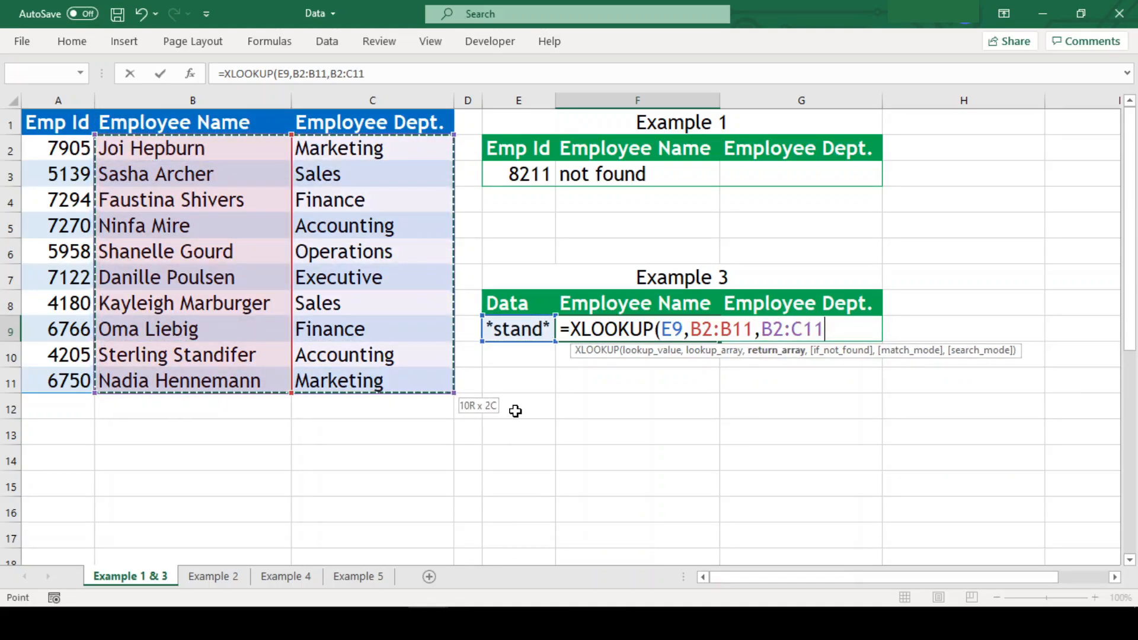
pyautogui.write(',,')
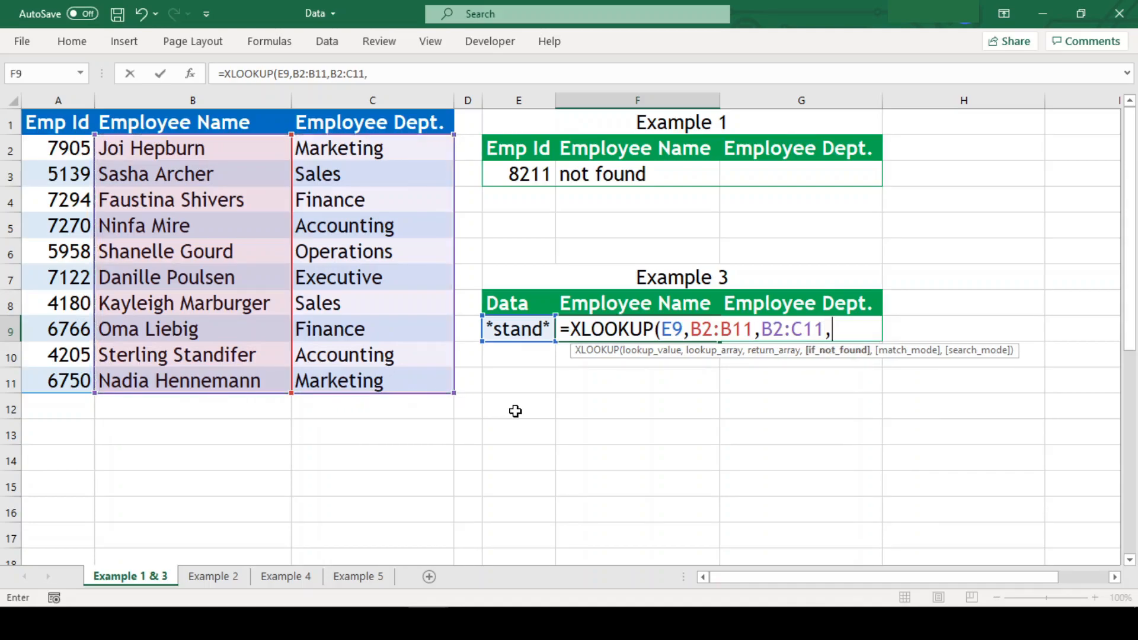
pyautogui.press('Down')
pyautogui.press('Down')
pyautogui.press('Down')
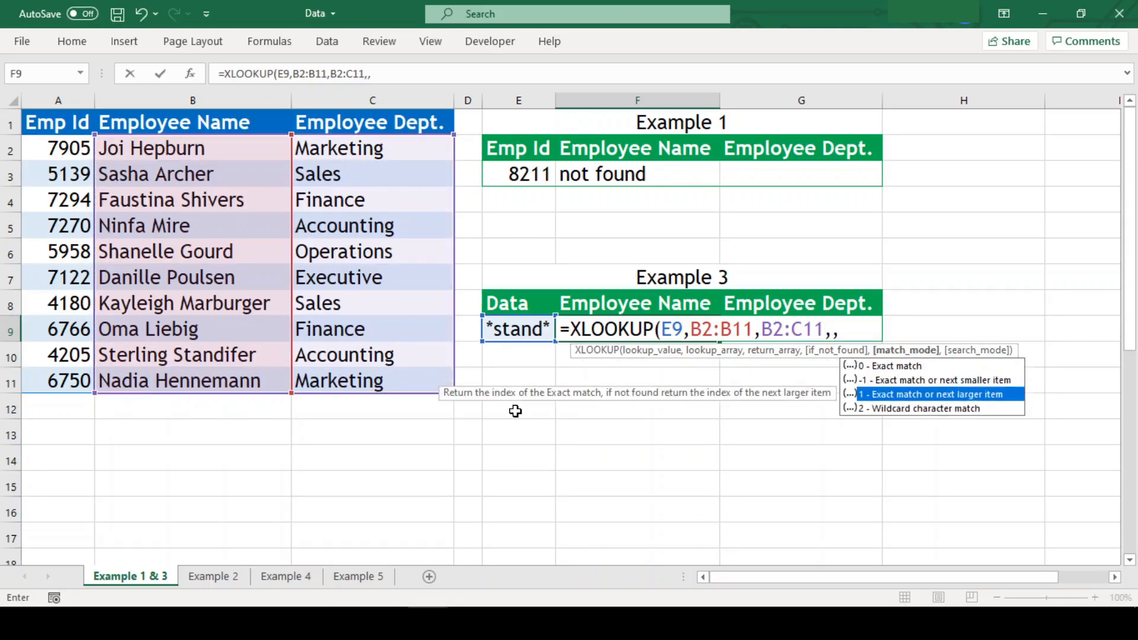
pyautogui.write('2)')
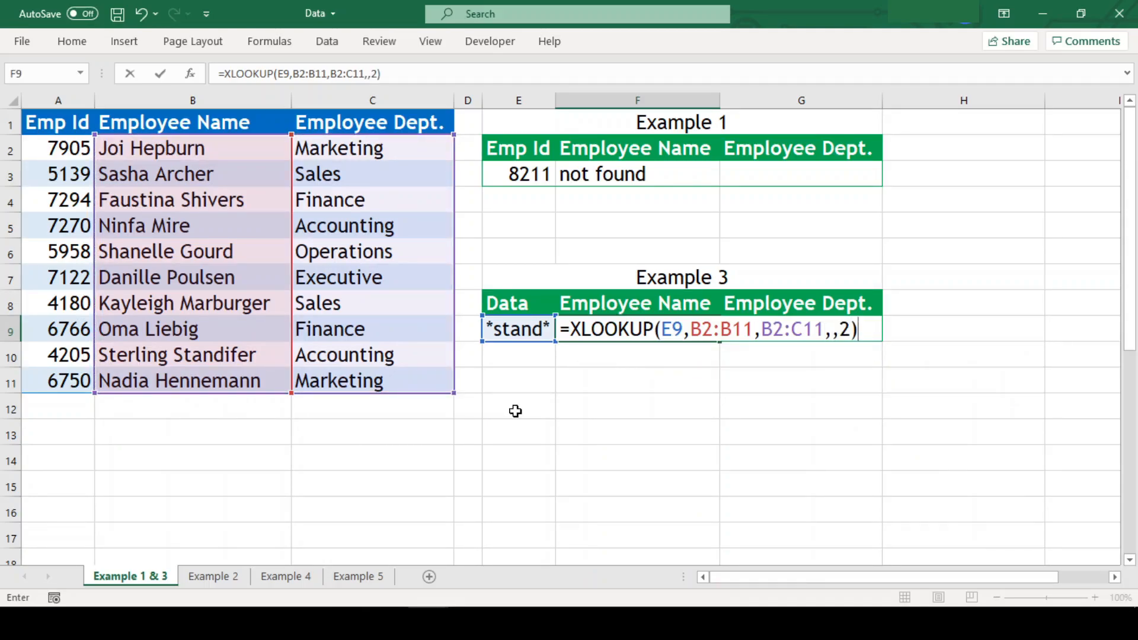
pyautogui.press('Return')
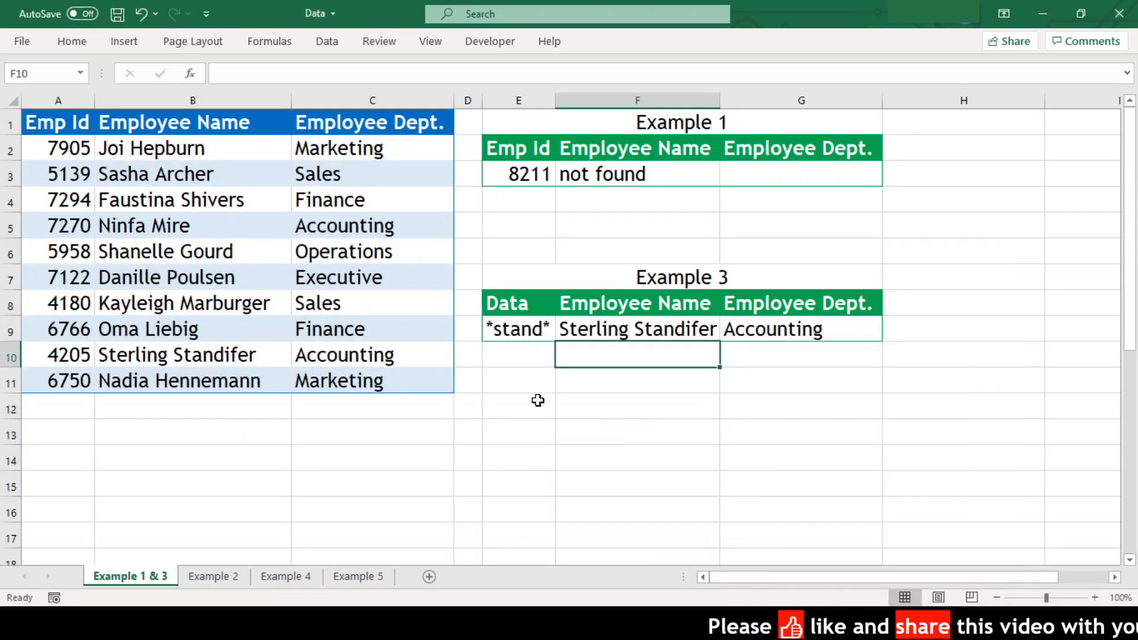
pyautogui.click(297, 576)
# In E3, enter =XLOOKUP(D3,A2:A20,B2:B20,,,1) so number 1 returns January.
pyautogui.press('F2')
pyautogui.write('=XLOOKUP(')
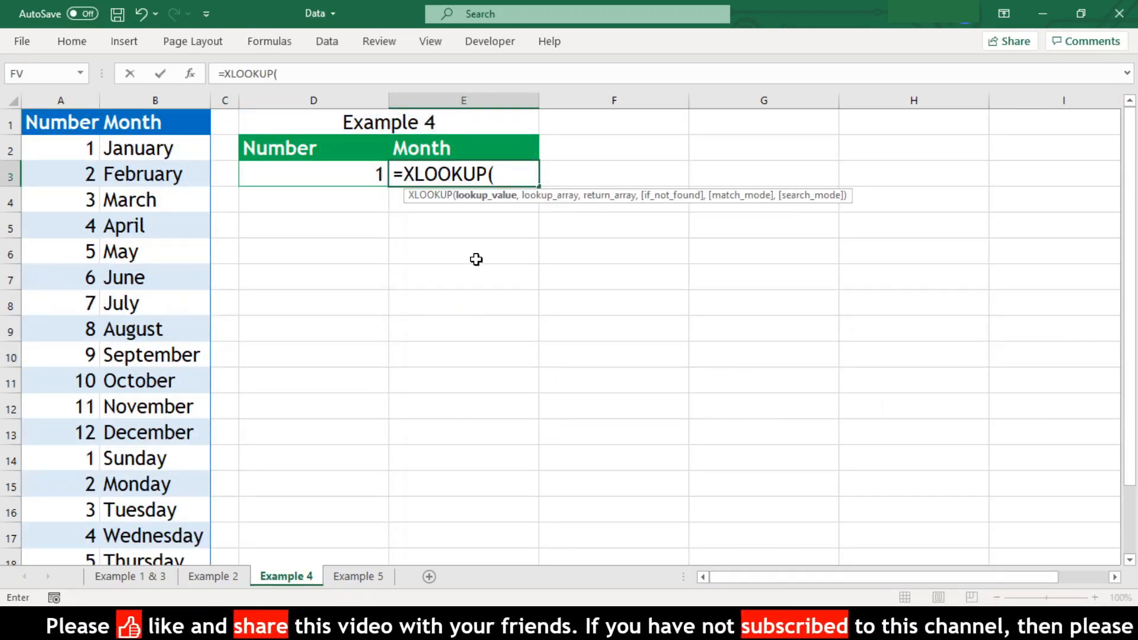
pyautogui.press('Left')
pyautogui.write(',')
pyautogui.press('Left')
pyautogui.press('Left')
pyautogui.press('Left')
pyautogui.press('Left')
pyautogui.press('Up')
pyautogui.hotkey('ctrl', 'shift', 'Down')
pyautogui.write(',')
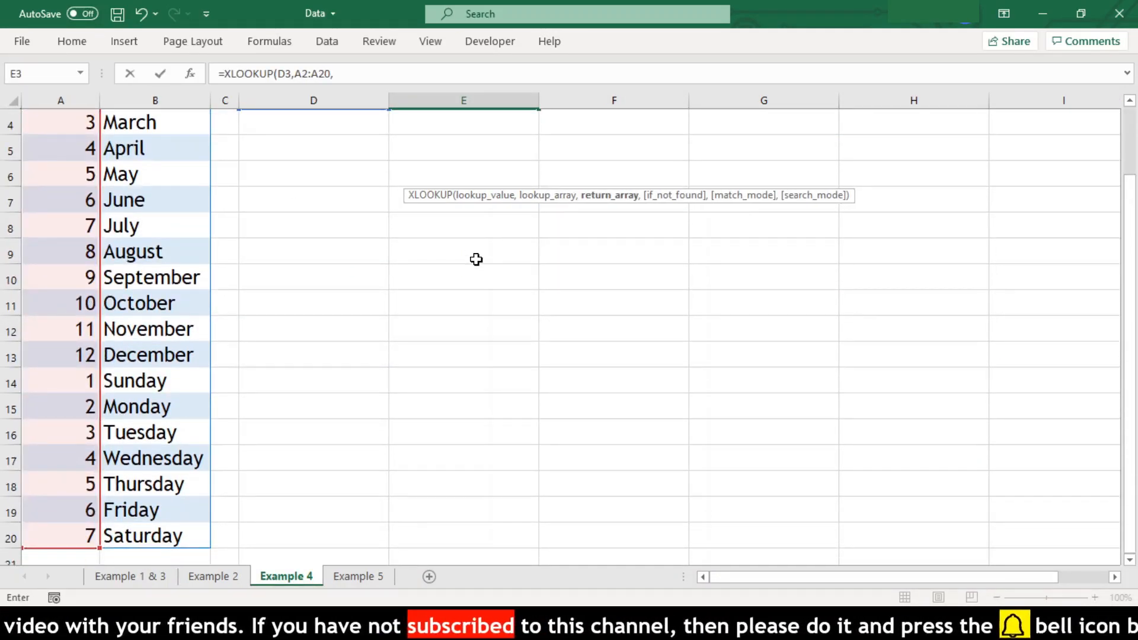
pyautogui.press('Left')
pyautogui.press('Left')
pyautogui.press('Left')
pyautogui.press('Up')
pyautogui.hotkey('ctrl', 'shift', 'Down')
pyautogui.write(',')
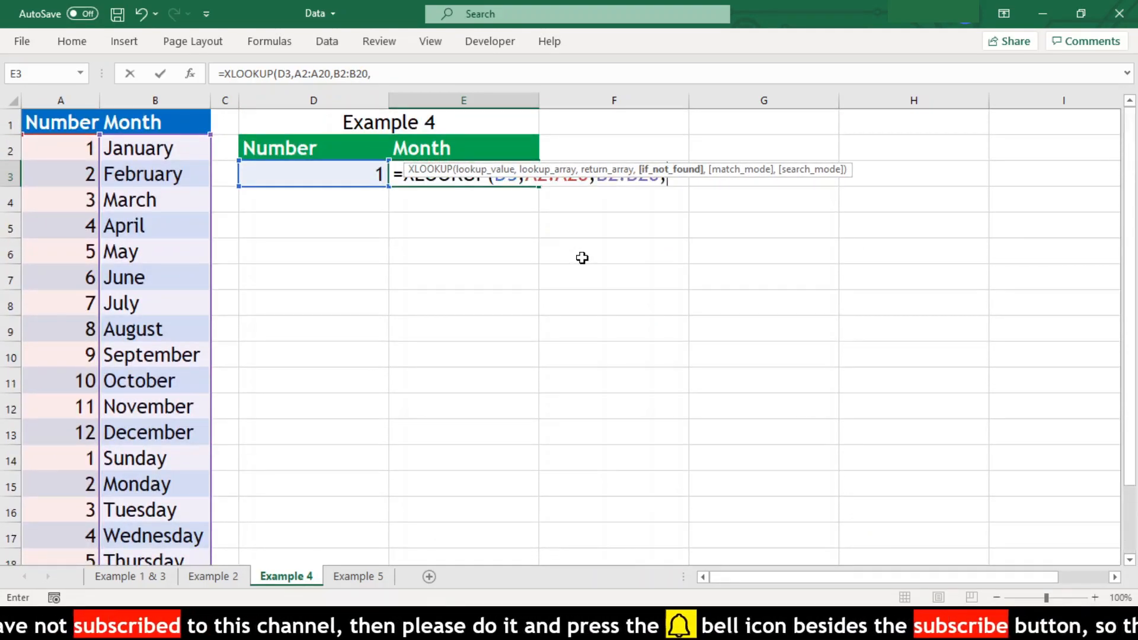
pyautogui.write(',,')
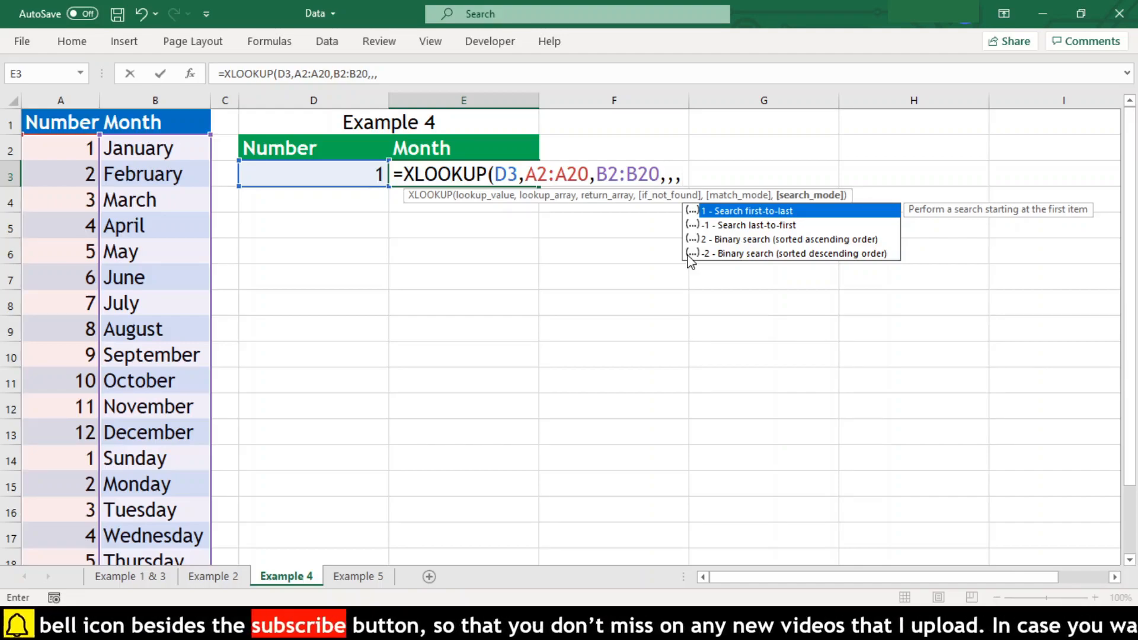
pyautogui.write('1')
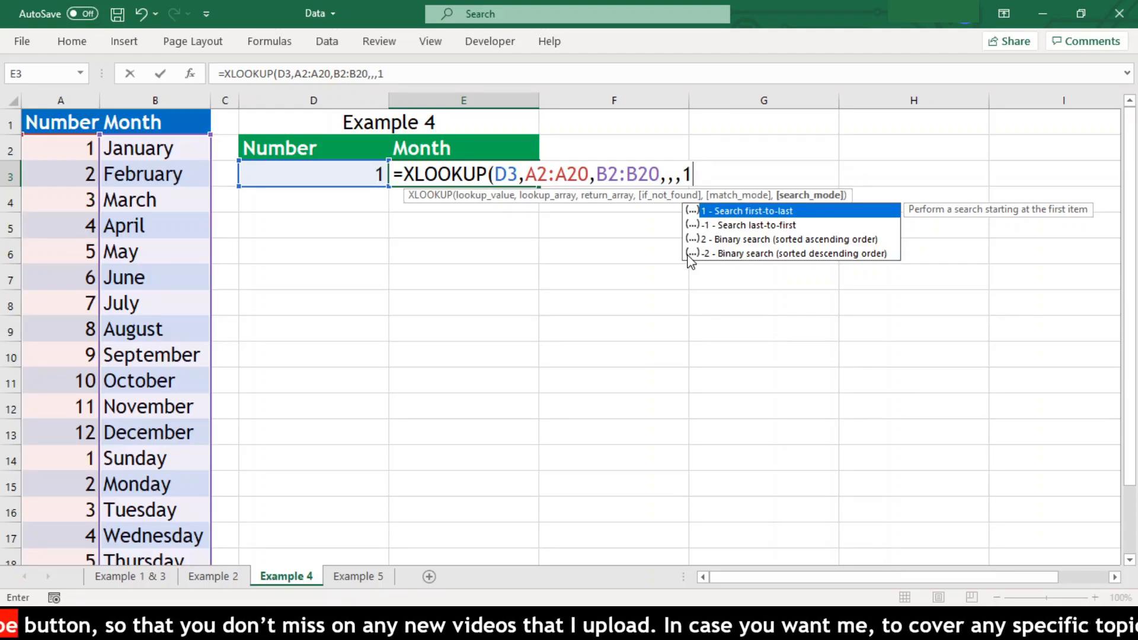
pyautogui.write(')')
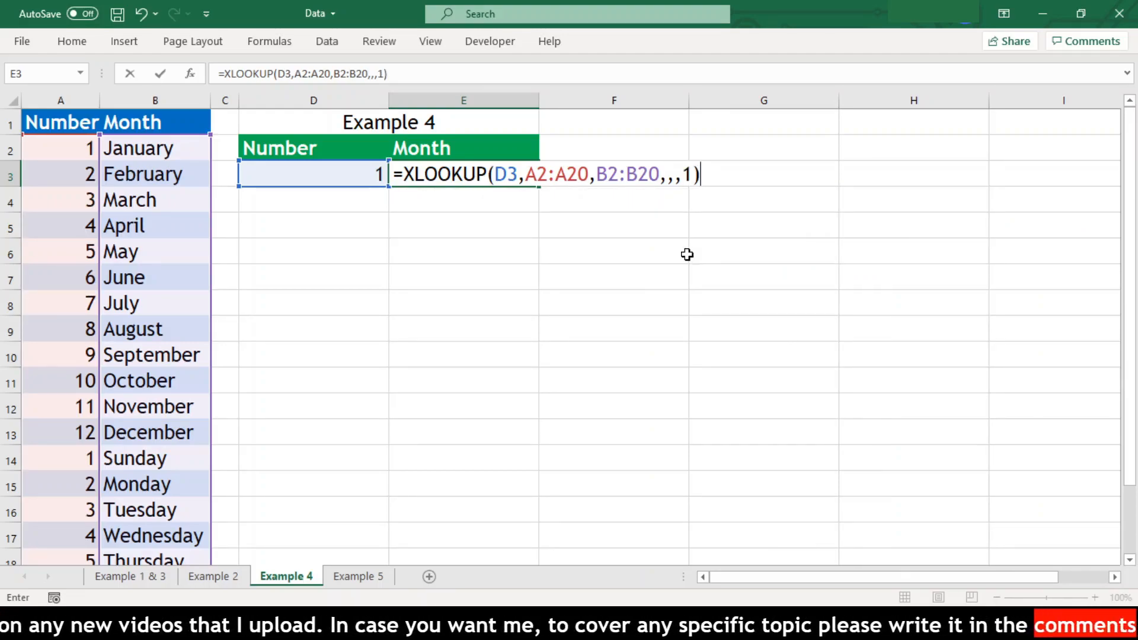
pyautogui.press('Return')
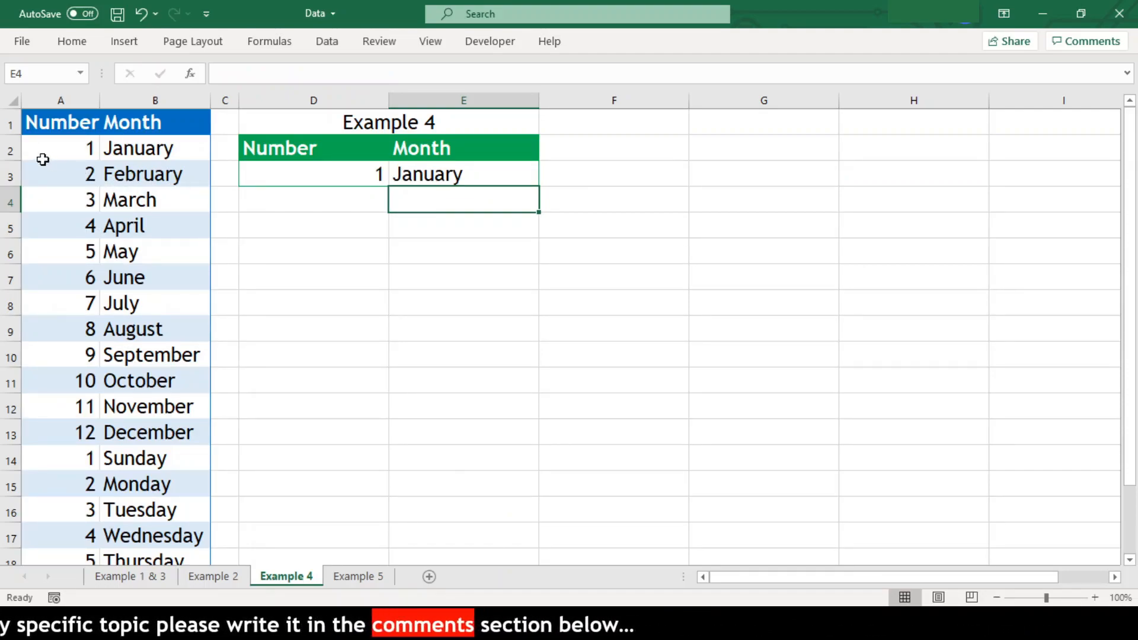
# Compare rows 2 and 14, the two entries numbered 1.
pyautogui.click(11, 150)
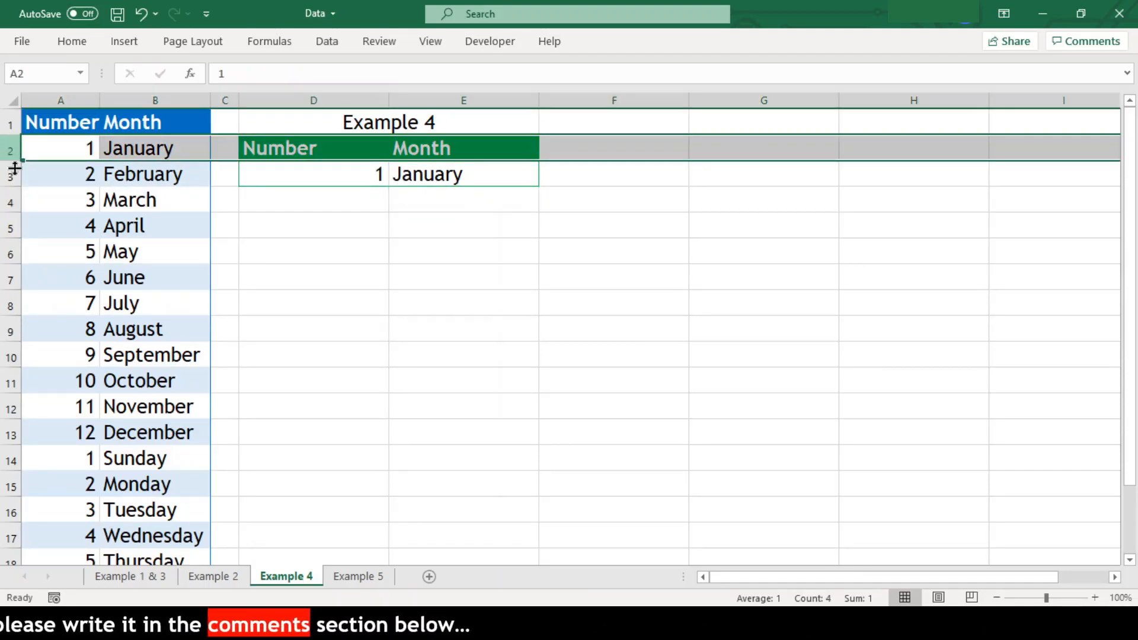
pyautogui.click(10, 457)
pyautogui.click(11, 149)
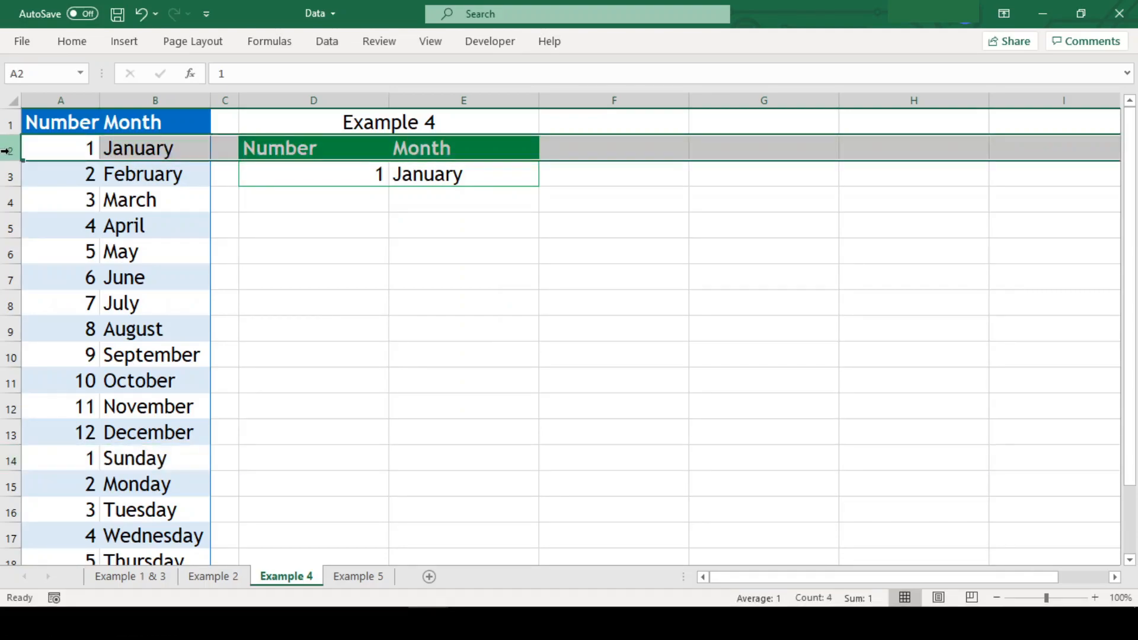
pyautogui.click(392, 268)
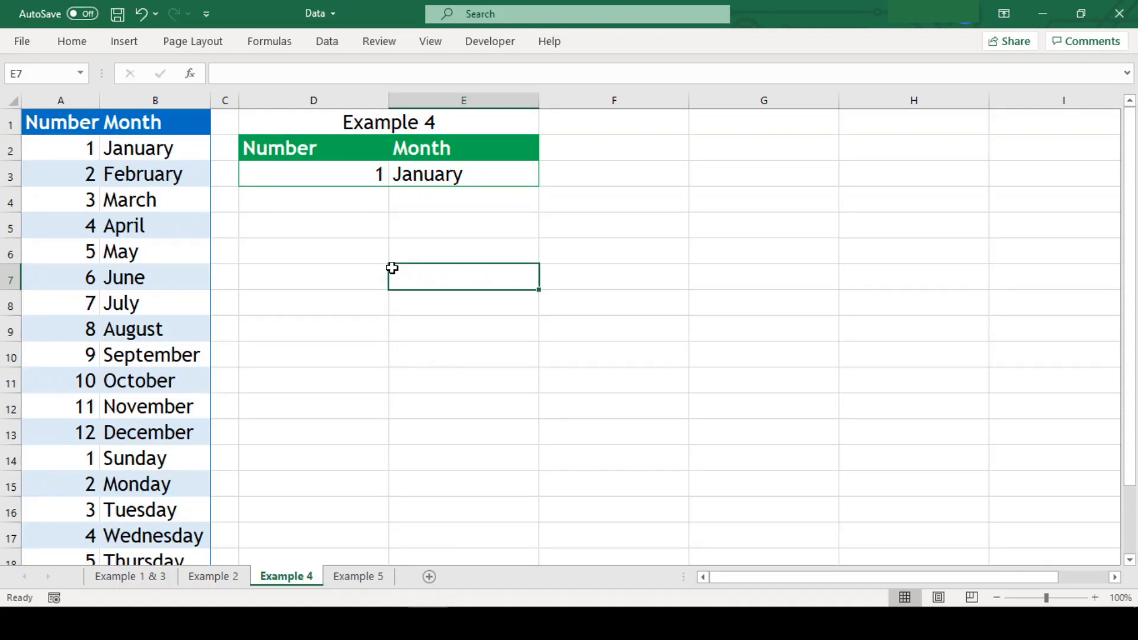
# Change E3's search_mode from 1 to -1 so it returns Sunday from row 14.
pyautogui.click(447, 170)
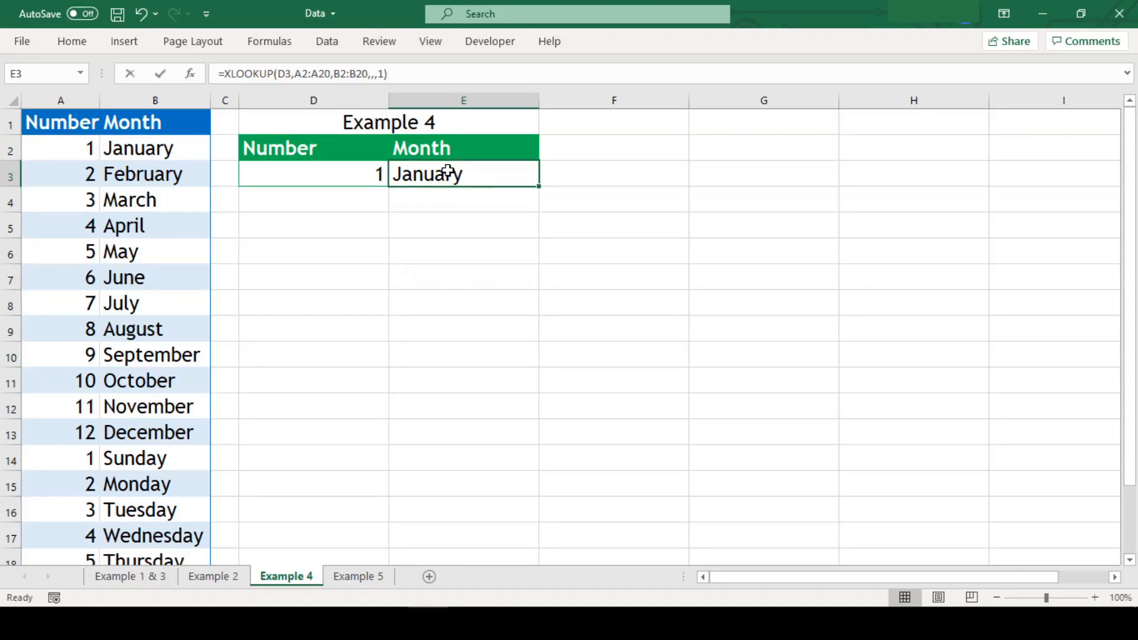
pyautogui.doubleClick(449, 172)
pyautogui.press('Left')
pyautogui.press('Left')
pyautogui.write('-')
pyautogui.press('Return')
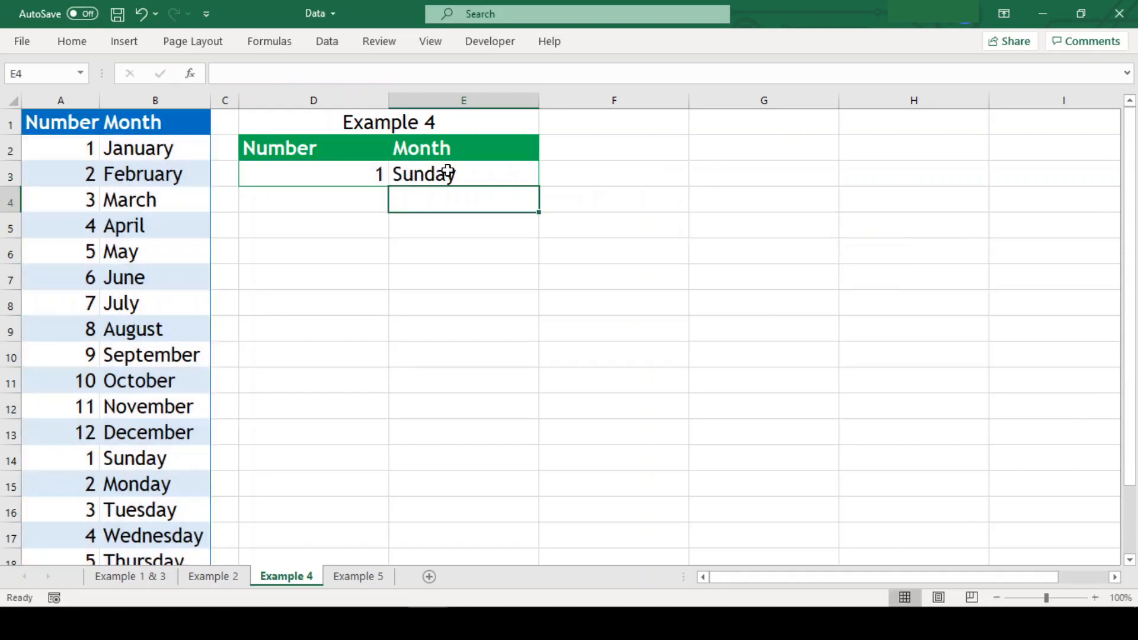
pyautogui.click(10, 462)
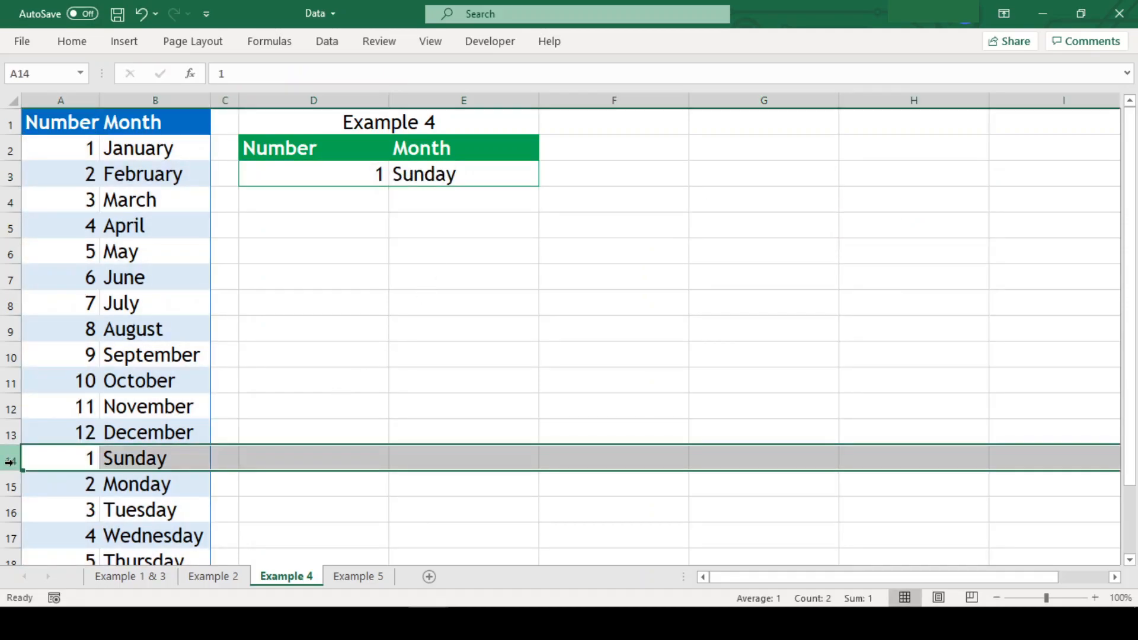
# Review the search_mode options in E3's formula, then cancel, keeping the -1 formula.
pyautogui.doubleClick(477, 175)
pyautogui.press('BackSpace')
pyautogui.press('BackSpace')
pyautogui.press('Down')
pyautogui.press('Down')
pyautogui.press('Down')
pyautogui.press('Up')
pyautogui.press('Down')
pyautogui.press('Up')
pyautogui.press('Down')
pyautogui.press('Up')
pyautogui.press('Down')
pyautogui.press('Up')
pyautogui.press('Down')
pyautogui.press('Up')
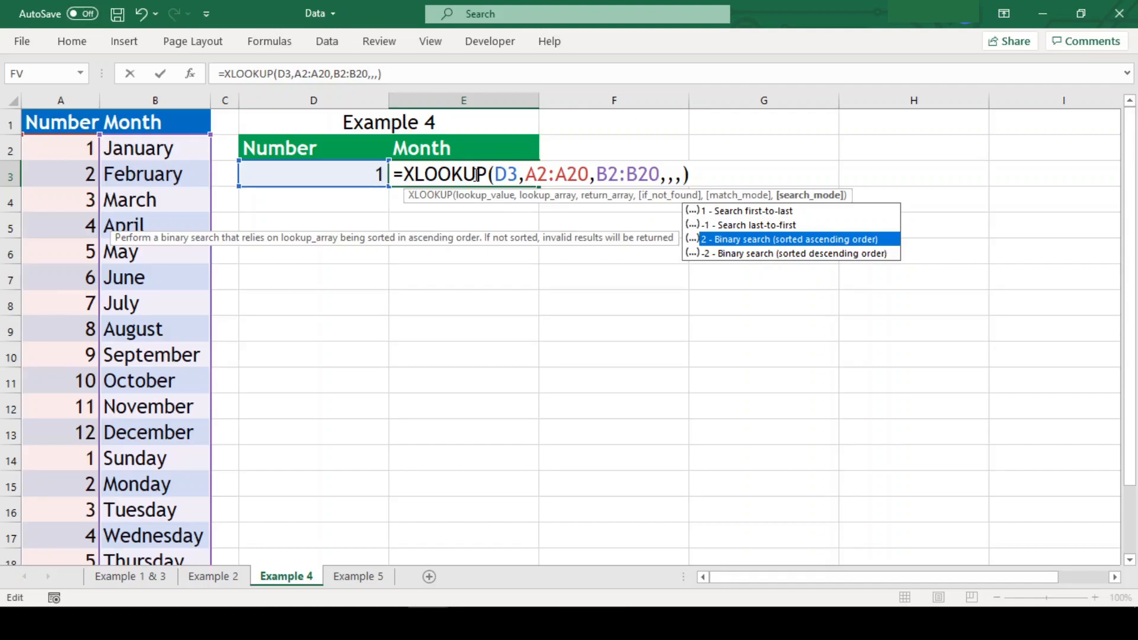
pyautogui.press('Escape')
pyautogui.hotkey('ctrl', 'Return')
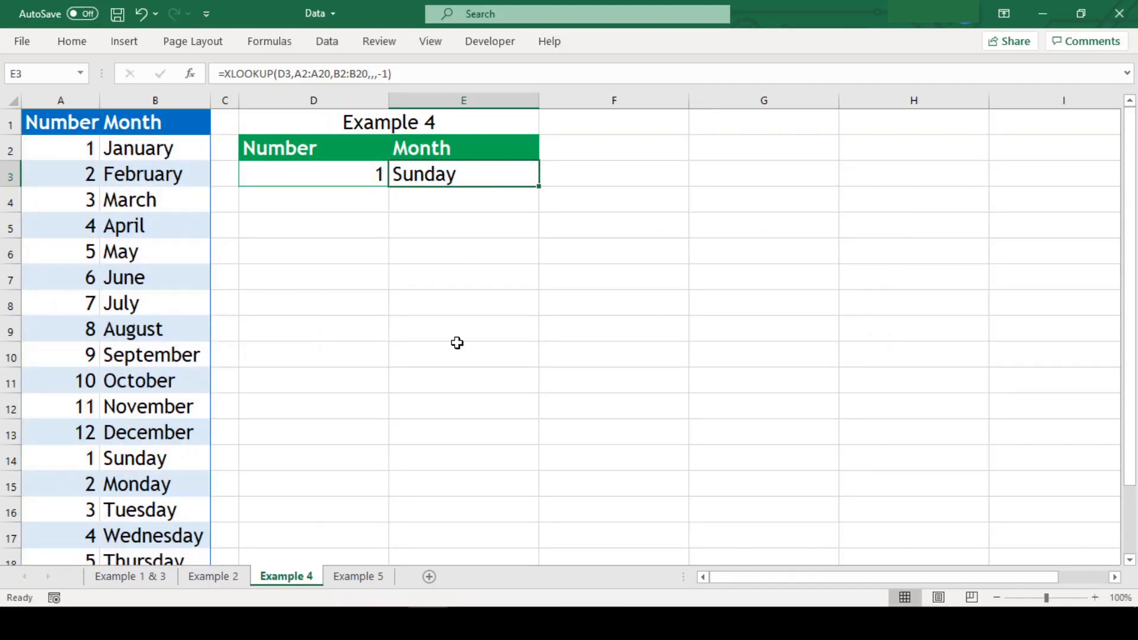
# On Example 5, start an XLOOKUP in E3 with lookup value D3 and lookup array A2:A13.
pyautogui.click(359, 577)
pyautogui.click(477, 172)
pyautogui.write('=x')
pyautogui.press('Down')
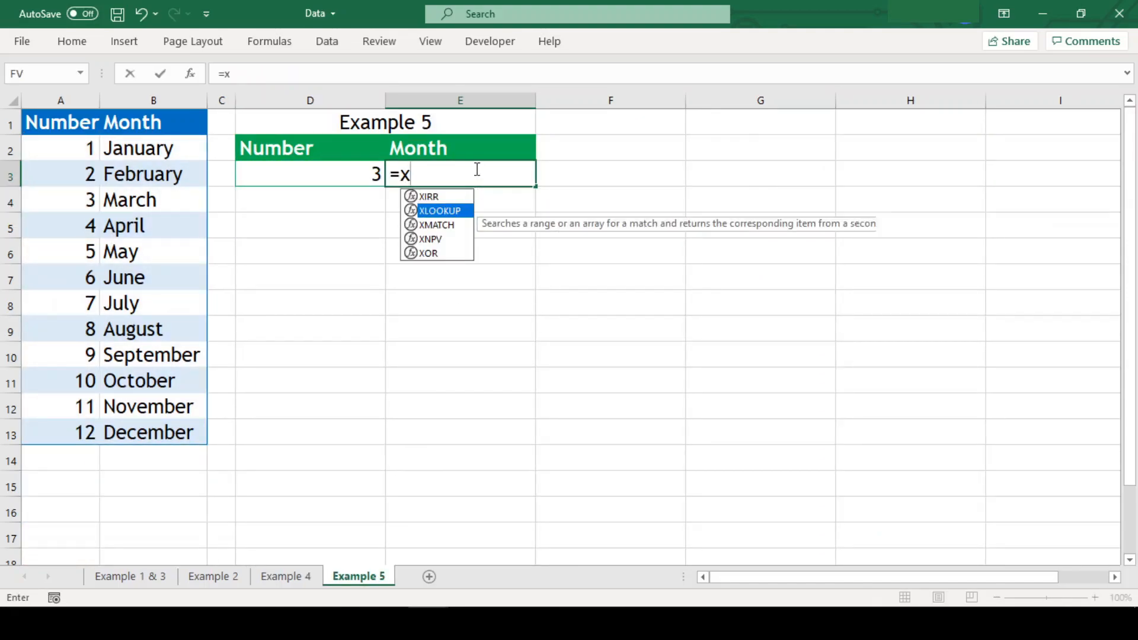
pyautogui.press('Tab')
pyautogui.press('Left')
pyautogui.write(',')
pyautogui.press('Left')
# Finish the formula with return array B2:B13 and search_mode 2, returning March.
pyautogui.press('Left')
pyautogui.press('Left')
pyautogui.press('Left')
pyautogui.press('Up')
pyautogui.hotkey('ctrl', 'shift', 'Down')
pyautogui.write(',')
pyautogui.press('Left')
pyautogui.press('Left')
pyautogui.press('Left')
pyautogui.press('Up')
pyautogui.hotkey('ctrl', 'shift', 'Down')
pyautogui.write(',')
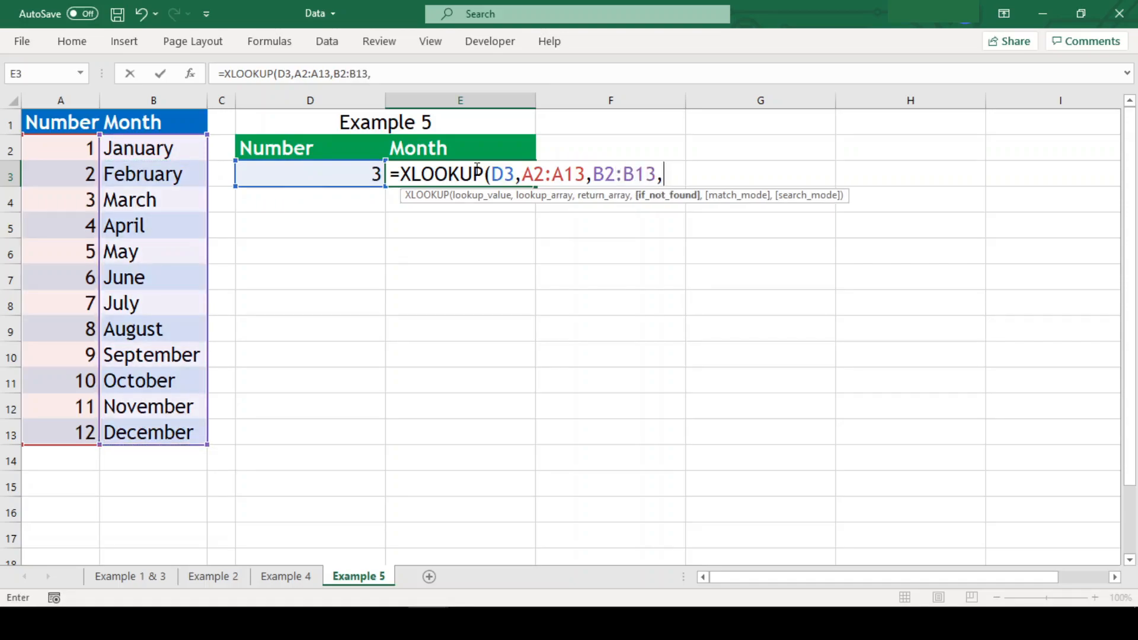
pyautogui.write(',,')
pyautogui.press('Down')
pyautogui.press('Down')
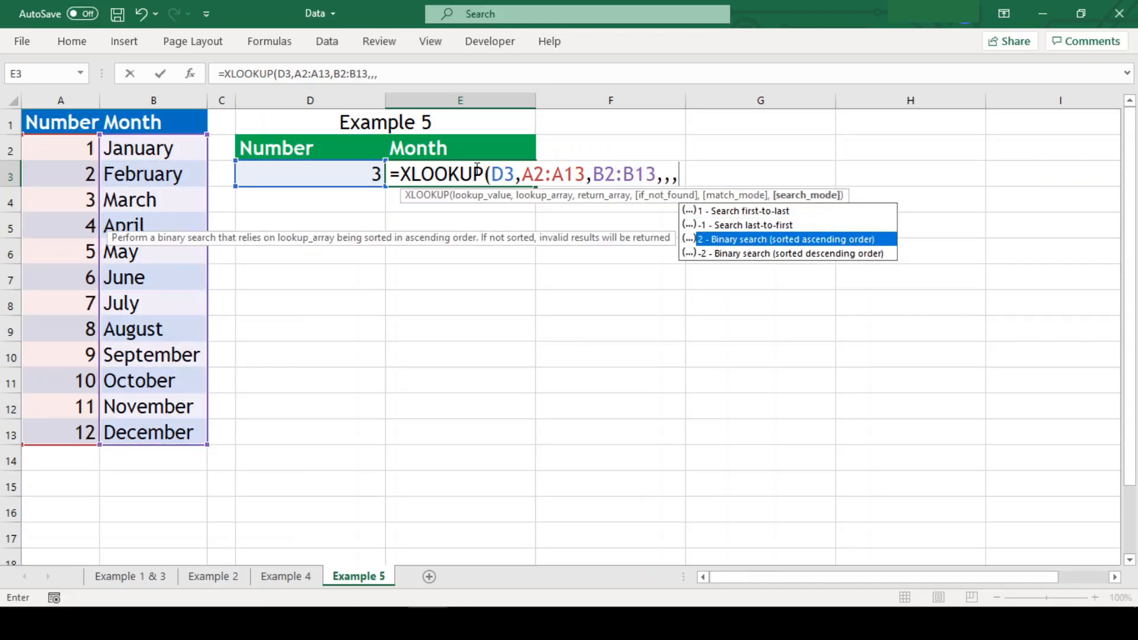
pyautogui.write('2')
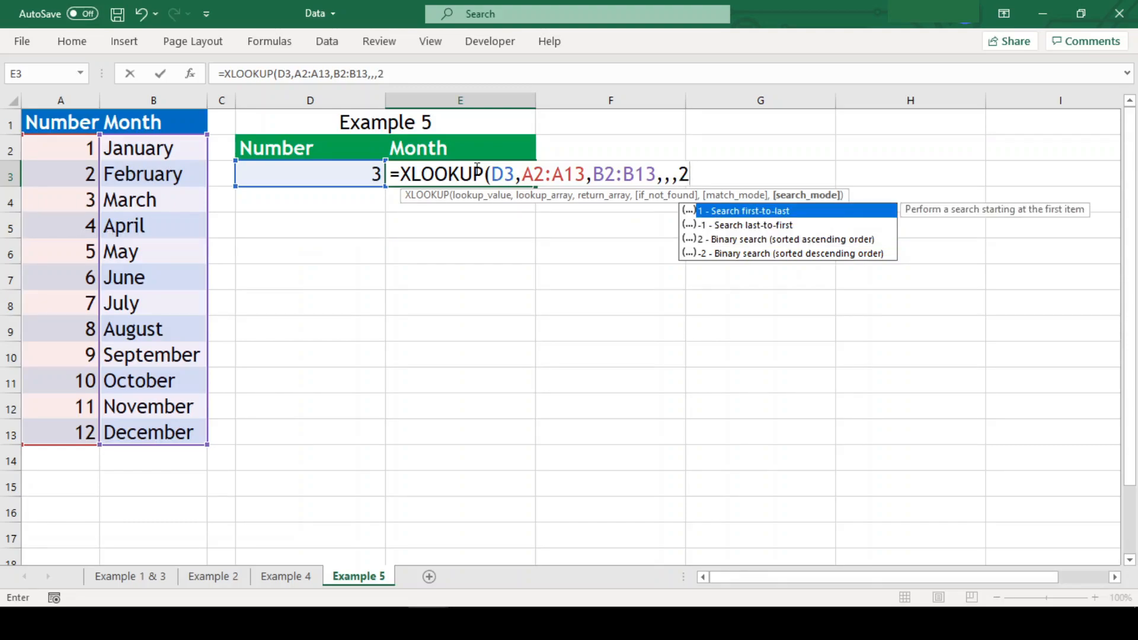
pyautogui.press('F2')
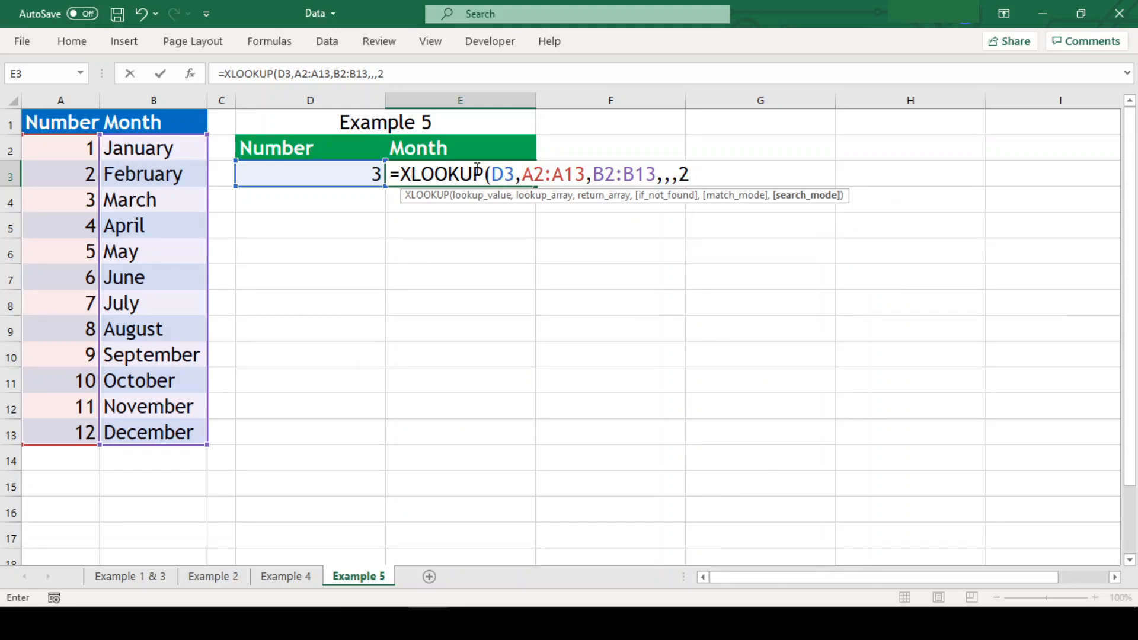
pyautogui.write(')')
pyautogui.press('Return')
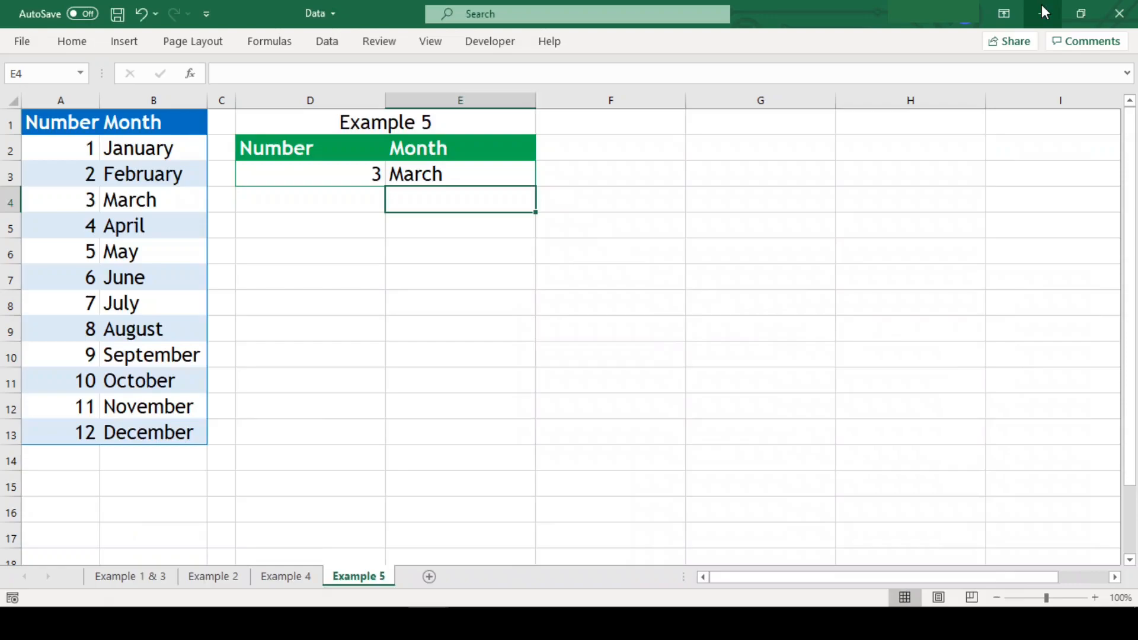
# Change E3's search_mode from 2 to -2, so the Month cell shows #N/A.
pyautogui.press('Up')
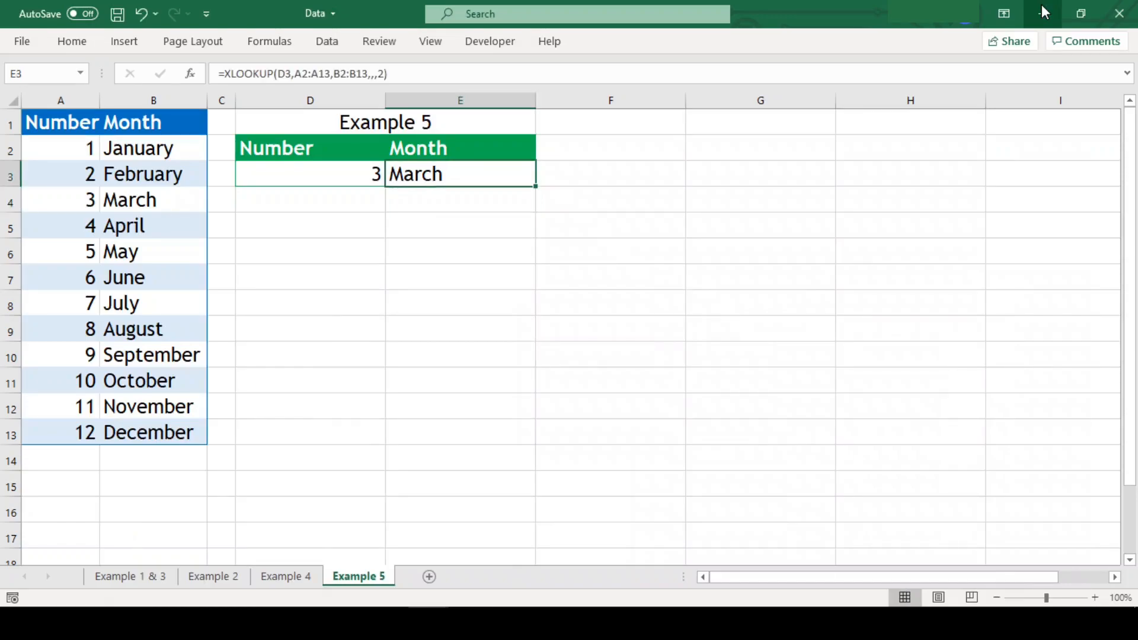
pyautogui.press('F2')
pyautogui.press('Left')
pyautogui.press('Left')
pyautogui.write('-')
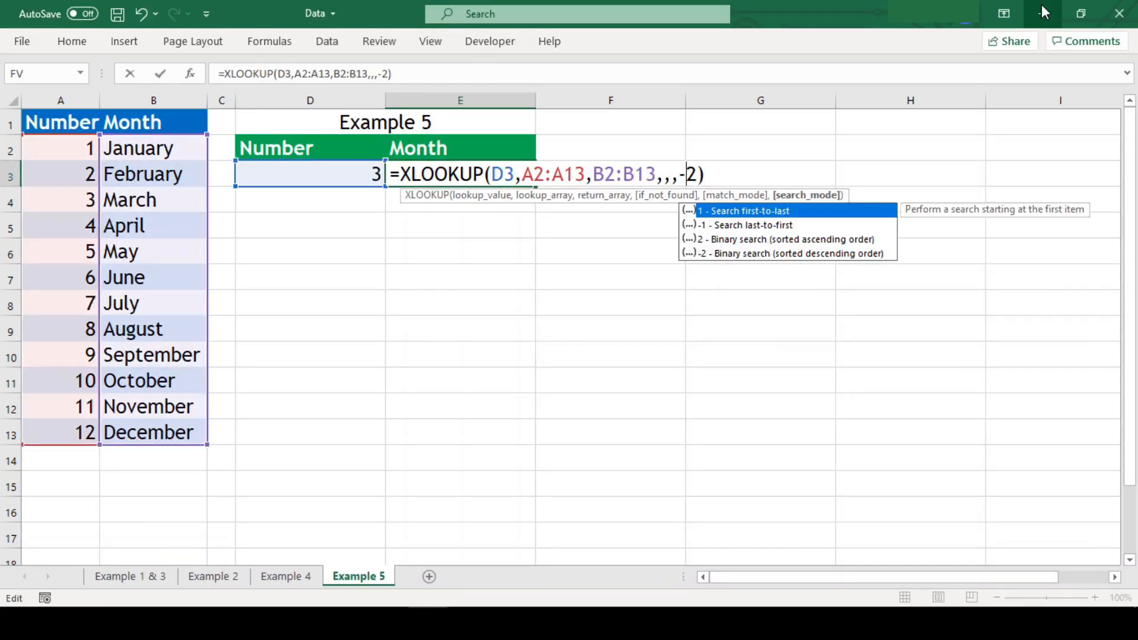
pyautogui.press('Right')
pyautogui.press('Right')
pyautogui.press('Return')
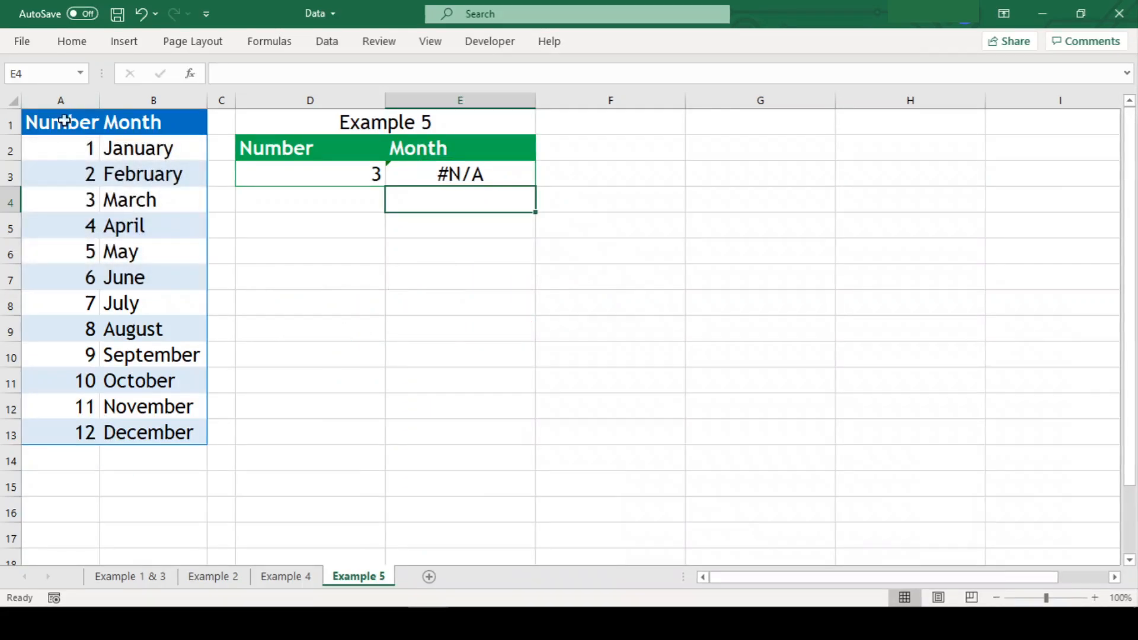
# Sort A1:B13 by Number, largest to smallest, then select E4.
pyautogui.moveTo(65, 121); pyautogui.dragTo(194, 423)
pyautogui.click(326, 41)
pyautogui.click(649, 80)
pyautogui.click(509, 251)
pyautogui.click(502, 274)
pyautogui.click(829, 252)
pyautogui.click(732, 277)
pyautogui.click(739, 375)
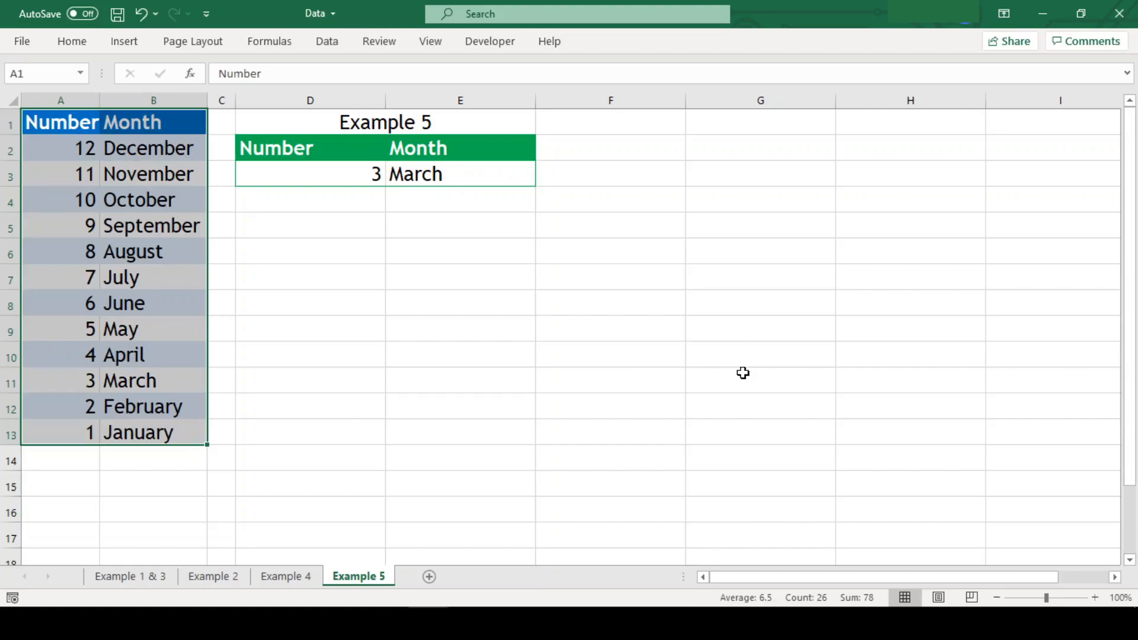
pyautogui.click(743, 373)
pyautogui.click(512, 197)
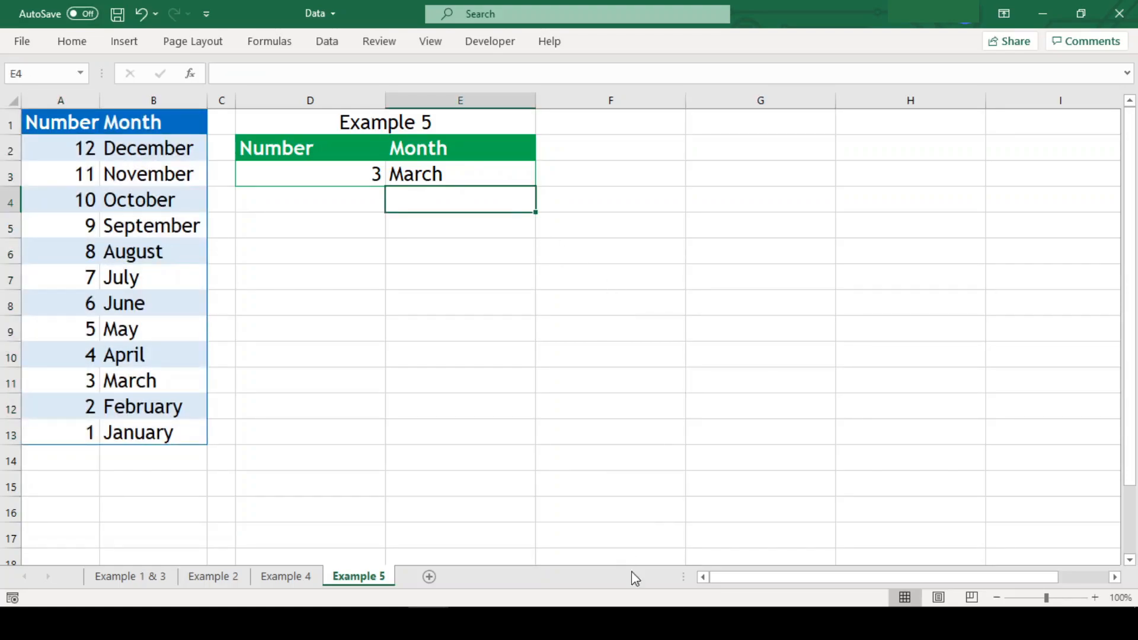